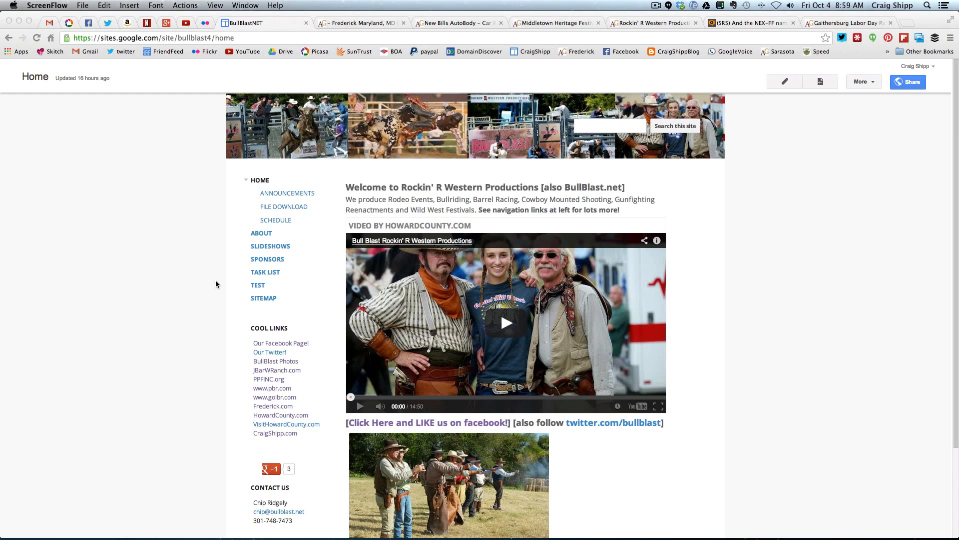
Open the Announcements page and look through its posts down to the comments section
{"action": "left_click", "coordinate": [247, 215]}
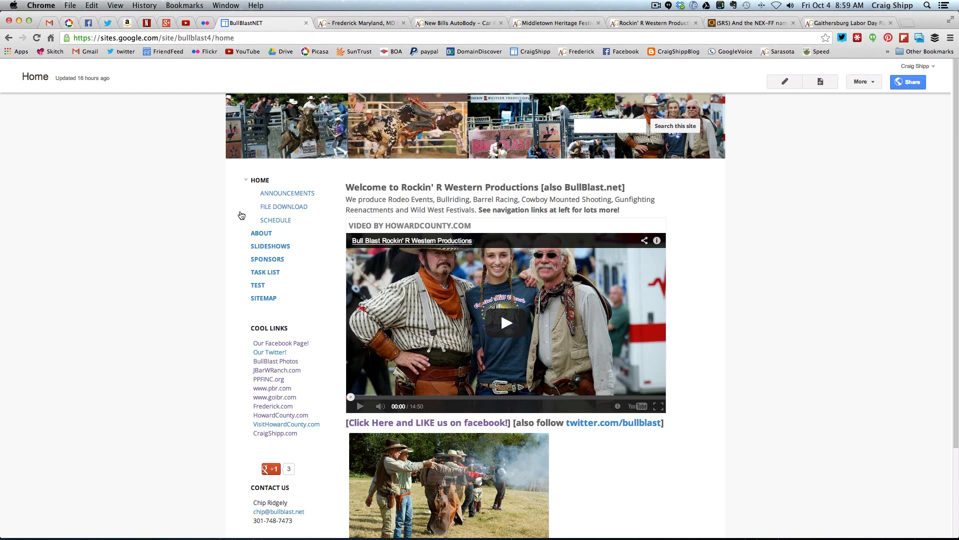
{"action": "left_click", "coordinate": [285, 194]}
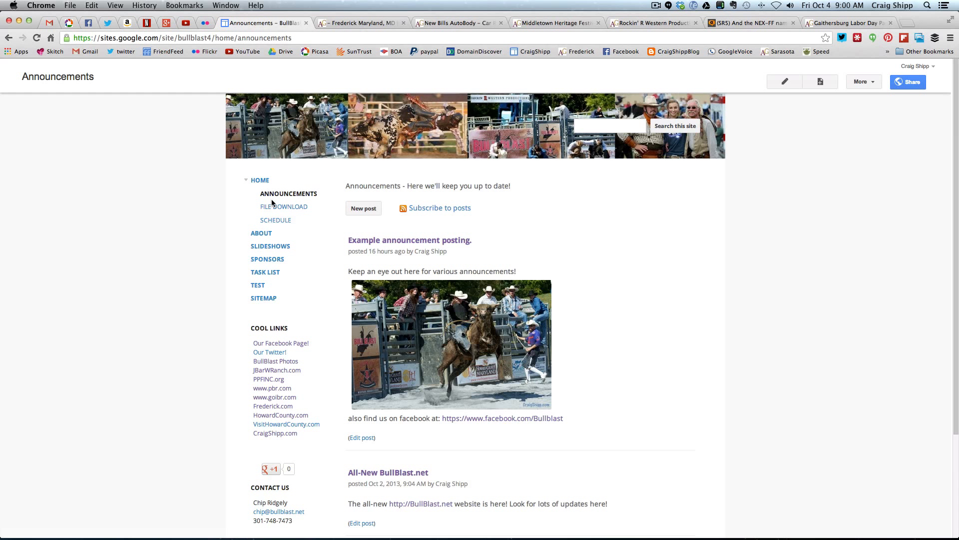
{"action": "scroll", "coordinate": [330, 300], "scroll_direction": "down", "scroll_amount": 5}
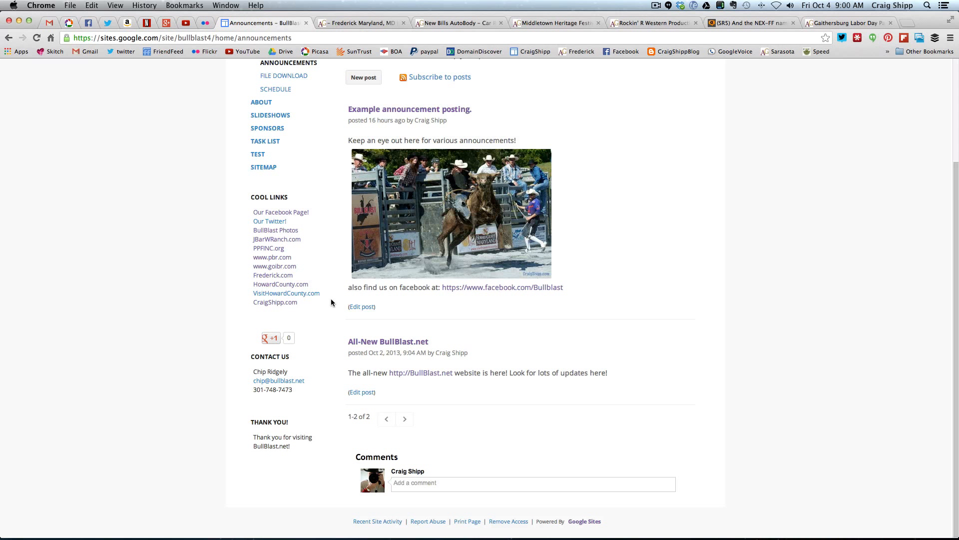
{"action": "scroll", "coordinate": [331, 302], "scroll_direction": "up", "scroll_amount": 5}
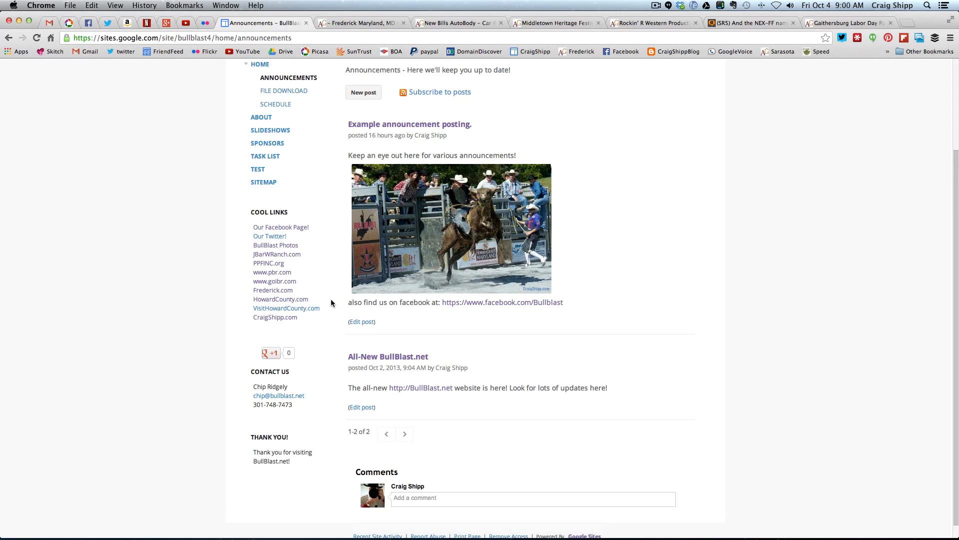
Return to the Home page and look over its content down to the subpage links
{"action": "left_click", "coordinate": [264, 181]}
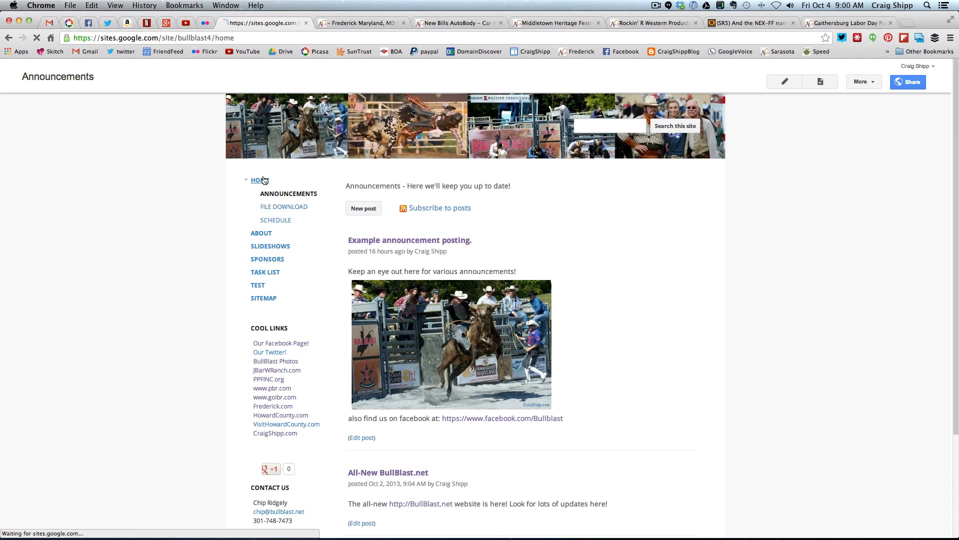
{"action": "scroll", "coordinate": [315, 325], "scroll_direction": "down", "scroll_amount": 4}
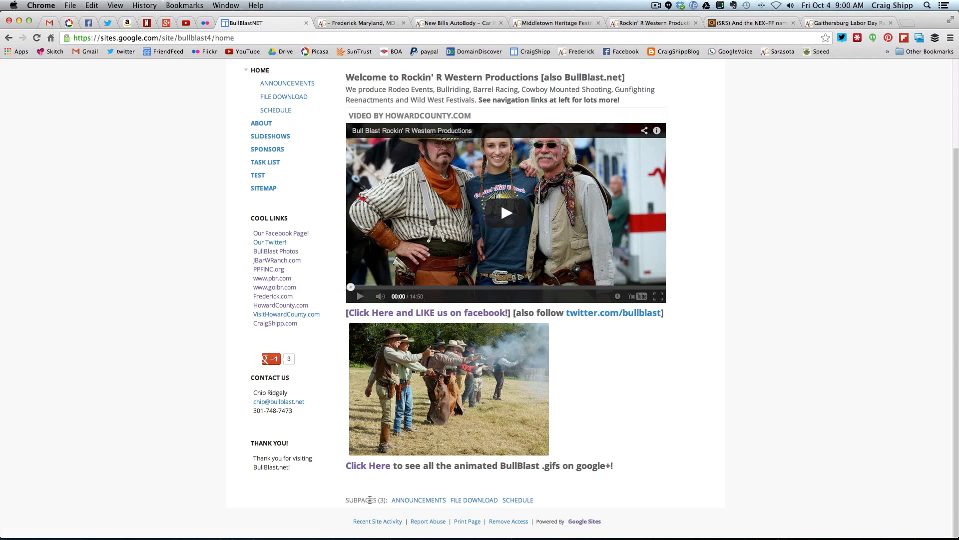
{"action": "scroll", "coordinate": [375, 501], "scroll_direction": "up", "scroll_amount": 4}
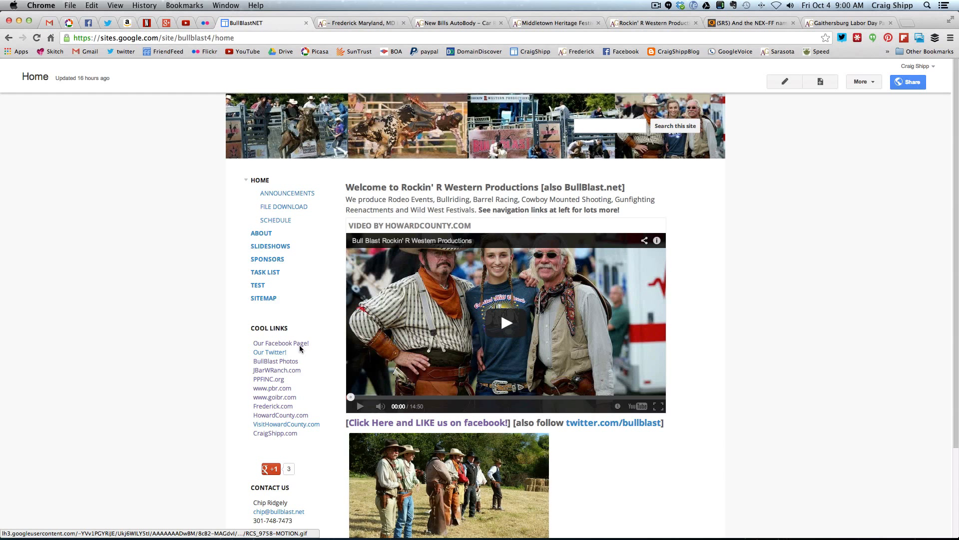
Open the Slideshows page and examine the embedded slideshow, the full-screen slideshow links, and the sidebar's Cool Links and Contact Us sections
{"action": "left_click", "coordinate": [265, 248]}
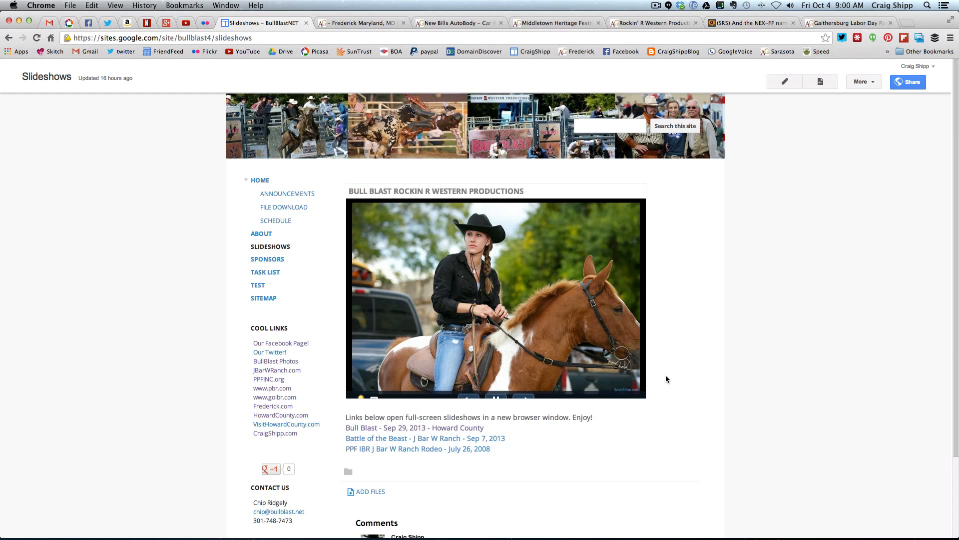
{"action": "scroll", "coordinate": [666, 379], "scroll_direction": "down", "scroll_amount": 2}
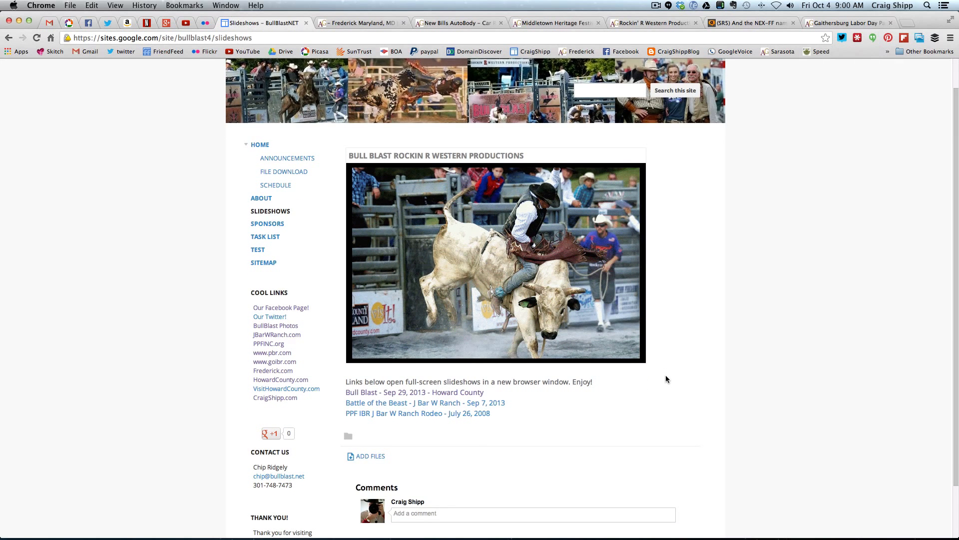
{"action": "scroll", "coordinate": [665, 379], "scroll_direction": "down", "scroll_amount": 2}
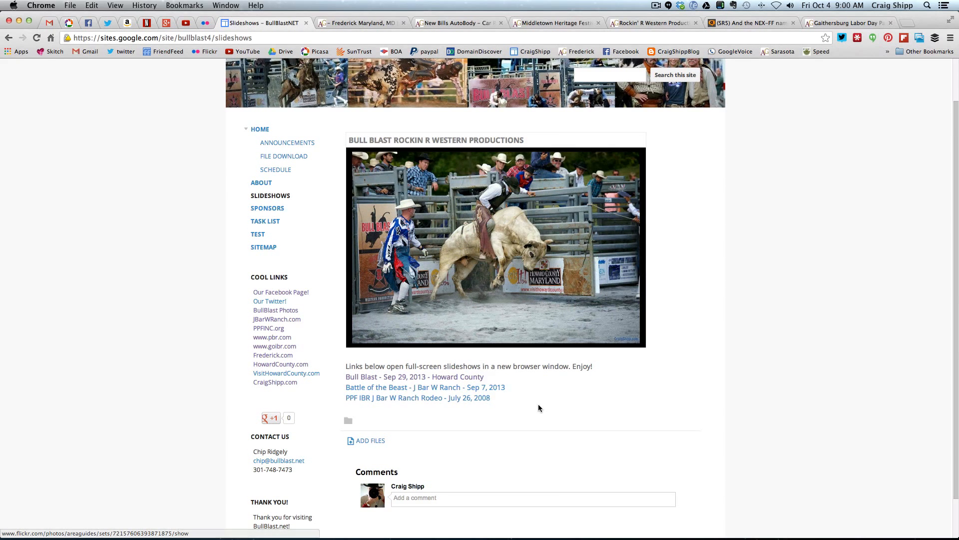
{"action": "scroll", "coordinate": [542, 405], "scroll_direction": "down", "scroll_amount": 2}
{"action": "scroll", "coordinate": [543, 406], "scroll_direction": "up", "scroll_amount": 4}
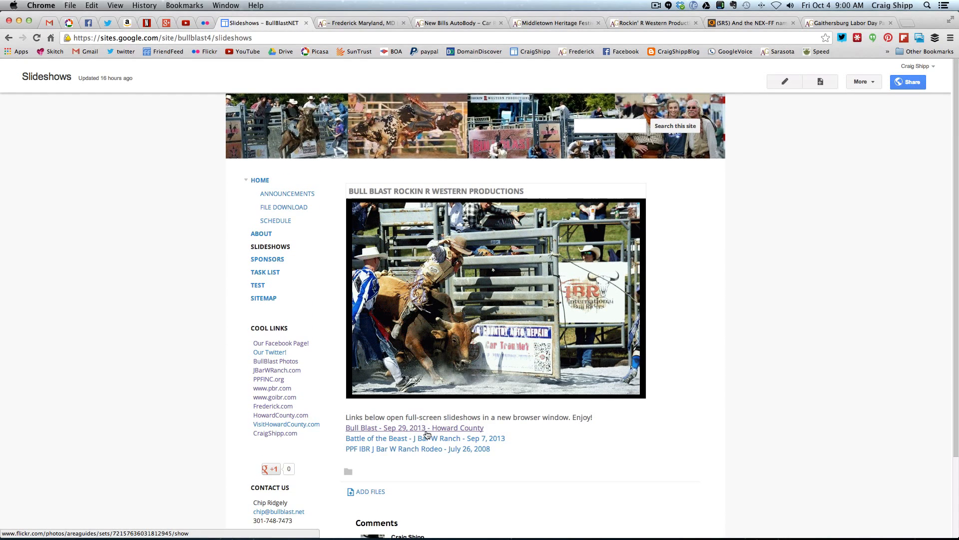
{"action": "scroll", "coordinate": [275, 260], "scroll_direction": "down", "scroll_amount": 1}
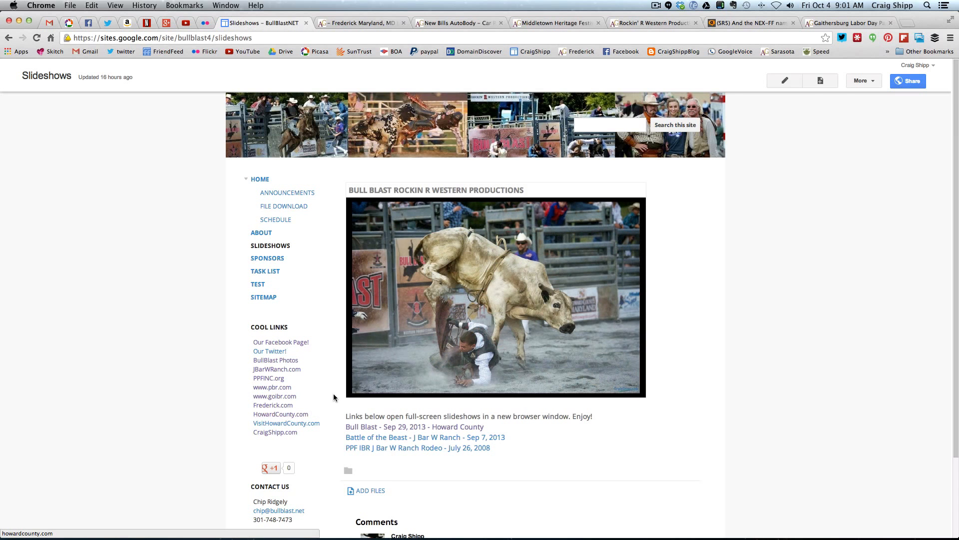
{"action": "scroll", "coordinate": [333, 392], "scroll_direction": "down", "scroll_amount": 3}
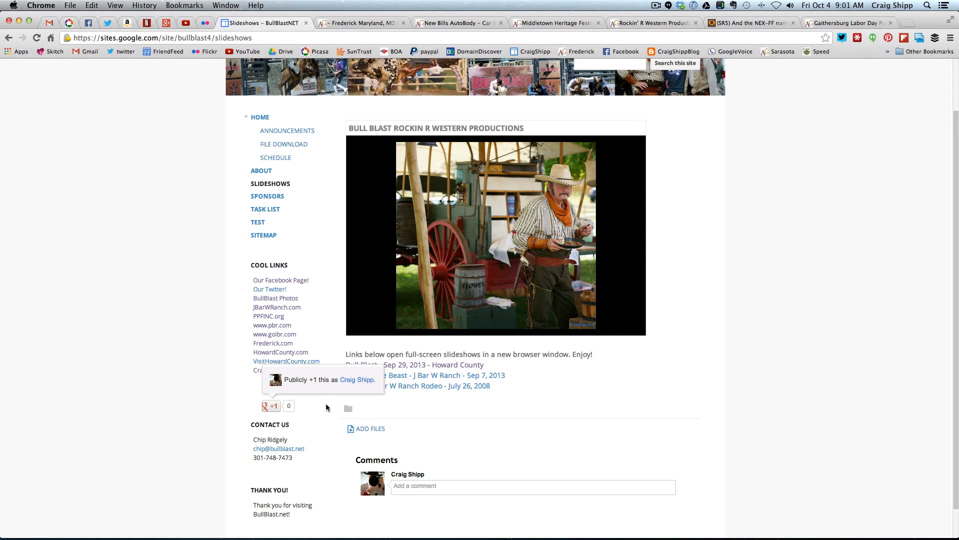
{"action": "scroll", "coordinate": [328, 404], "scroll_direction": "up", "scroll_amount": 2}
{"action": "scroll", "coordinate": [328, 404], "scroll_direction": "down", "scroll_amount": 4}
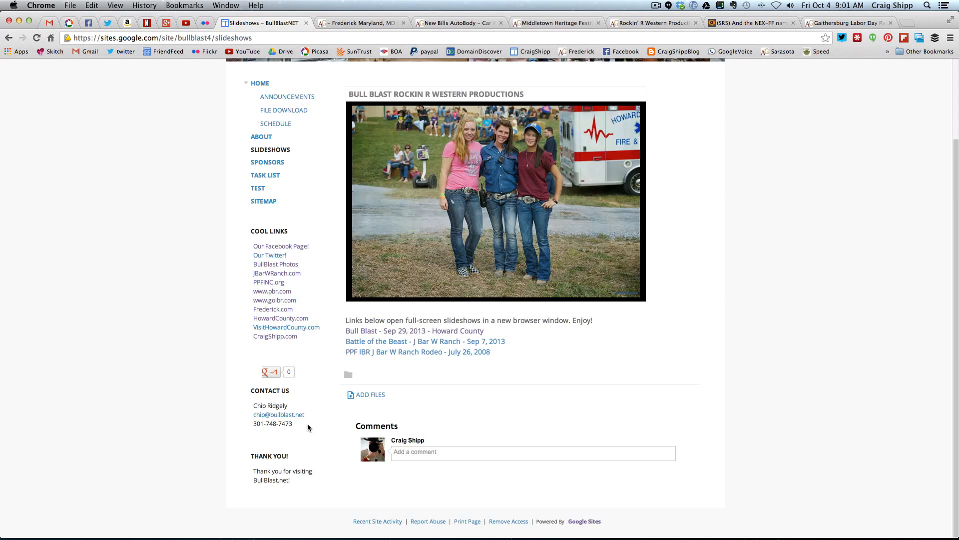
{"action": "scroll", "coordinate": [314, 423], "scroll_direction": "up", "scroll_amount": 5}
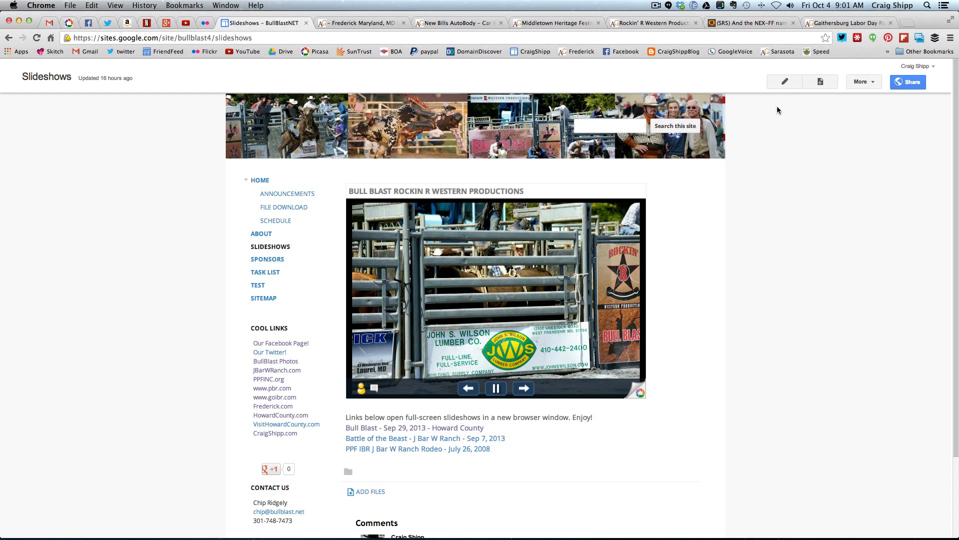
Edit the Slideshows page to add a blank line below the last slideshow link, and discard the unsaved changes
{"action": "left_click", "coordinate": [783, 83]}
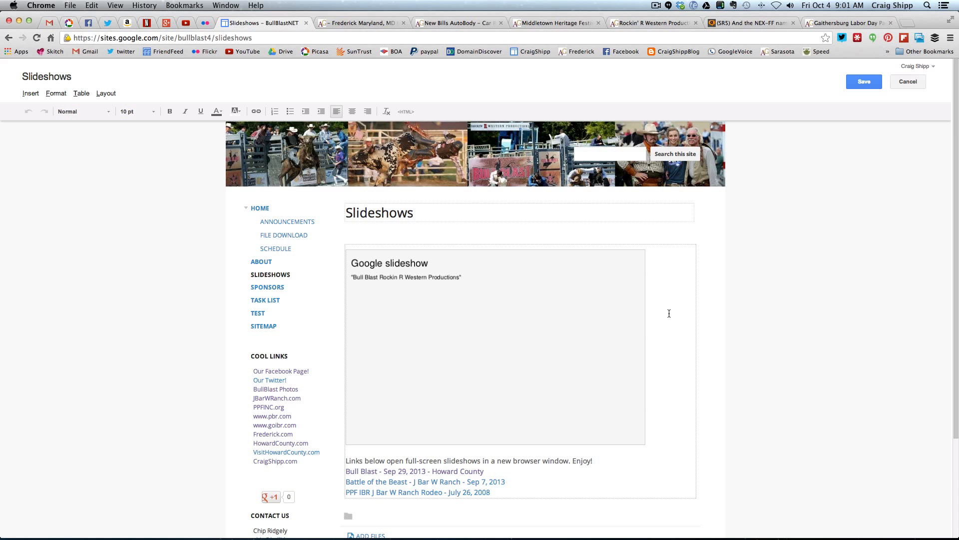
{"action": "left_click", "coordinate": [500, 325]}
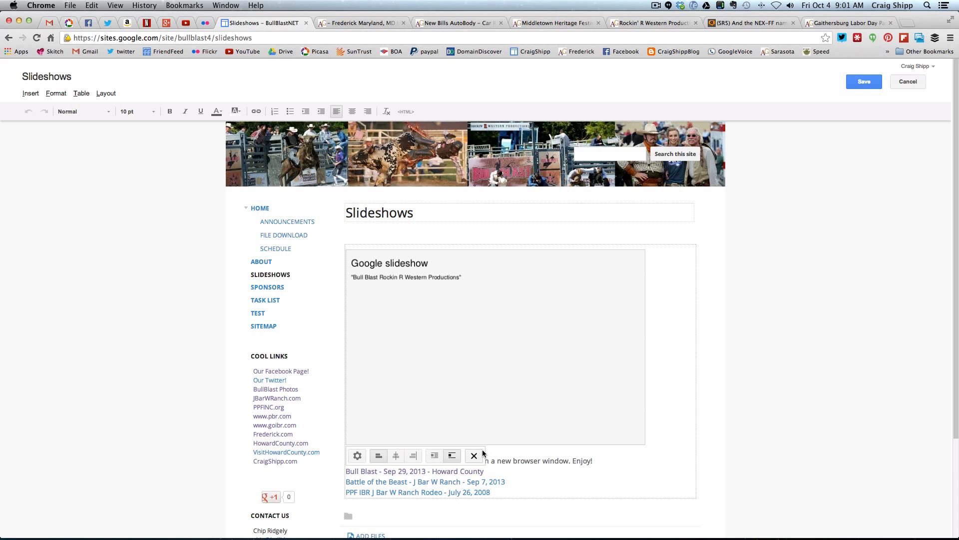
{"action": "left_click", "coordinate": [600, 460]}
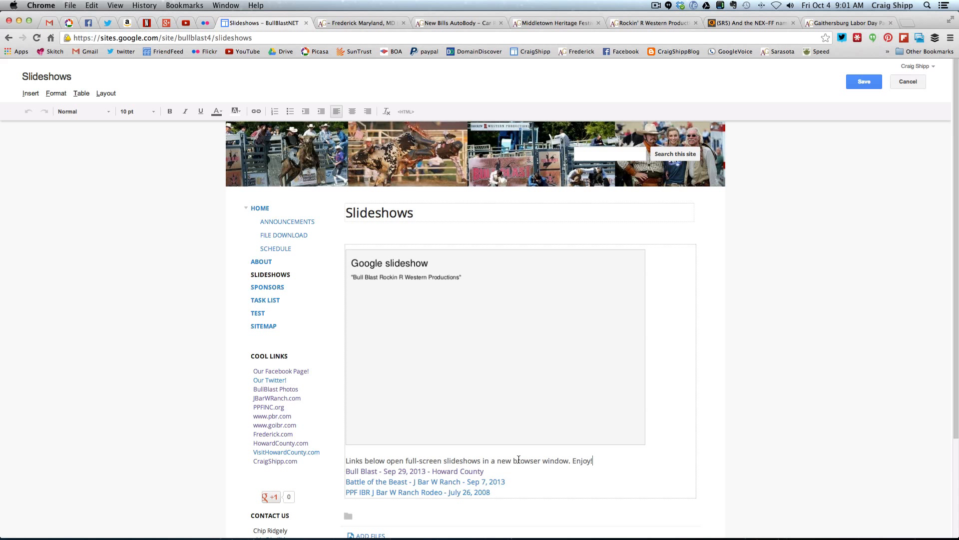
{"action": "scroll", "coordinate": [526, 459], "scroll_direction": "down", "scroll_amount": 2}
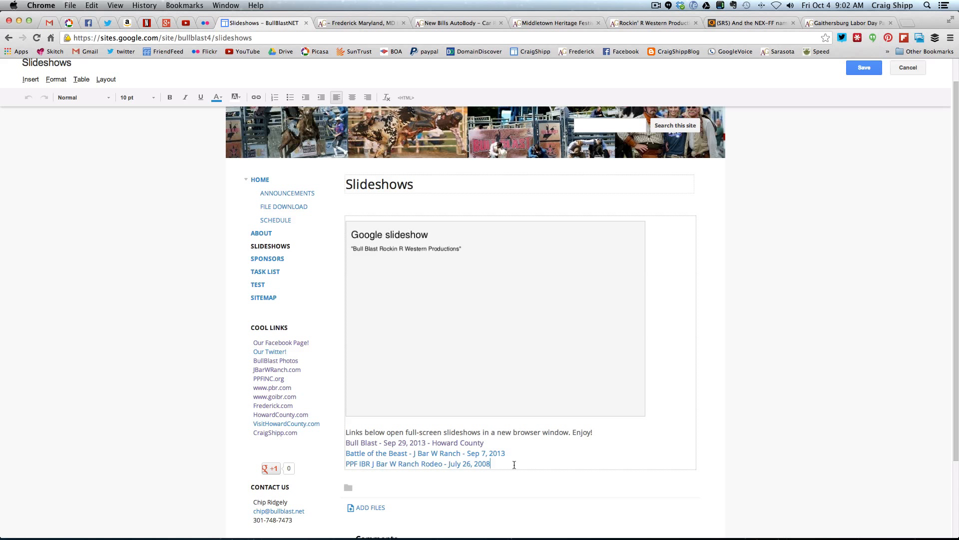
{"action": "key", "text": "Return"}
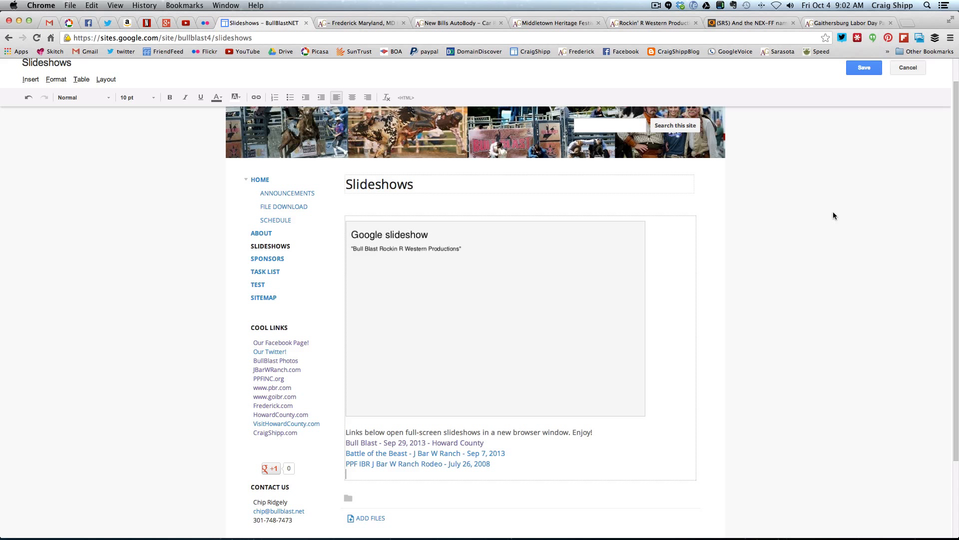
{"action": "left_click", "coordinate": [907, 68]}
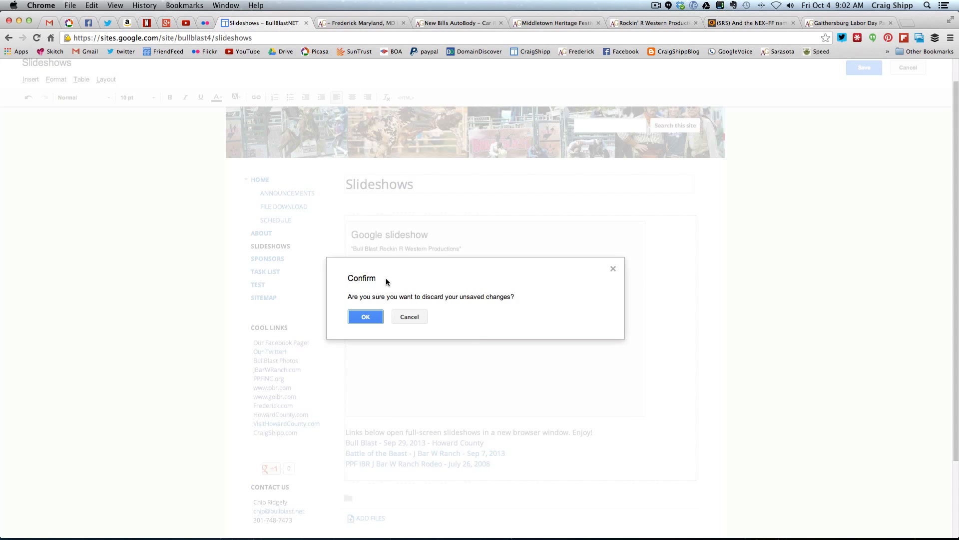
{"action": "left_click", "coordinate": [365, 317]}
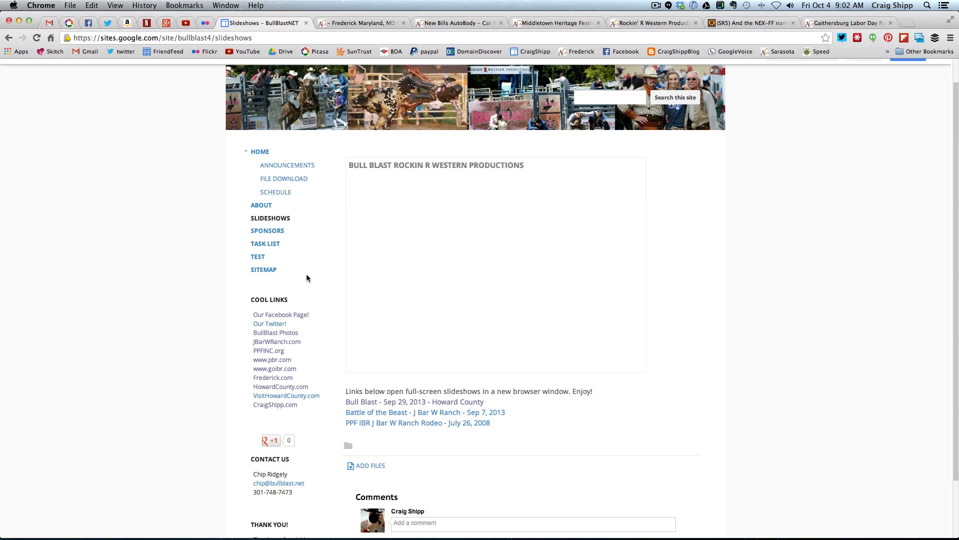
Open the Sponsors page for editing and show the alignment and size options of its bull-riding image
{"action": "left_click", "coordinate": [273, 232]}
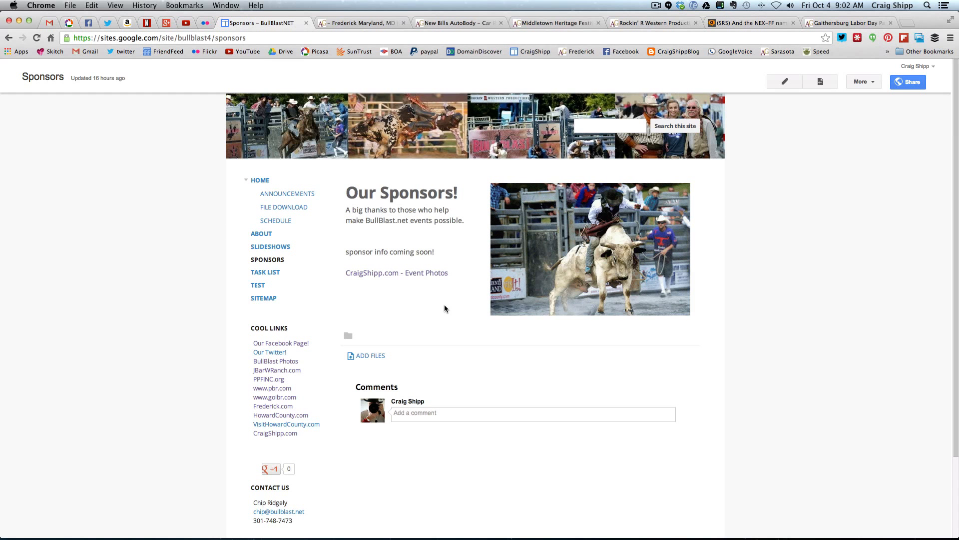
{"action": "left_click", "coordinate": [783, 83]}
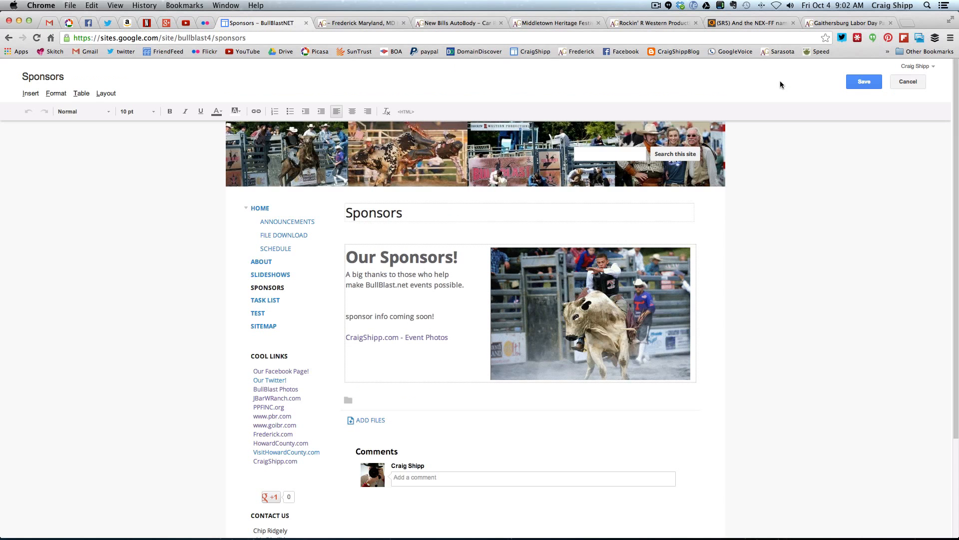
{"action": "left_click", "coordinate": [538, 296]}
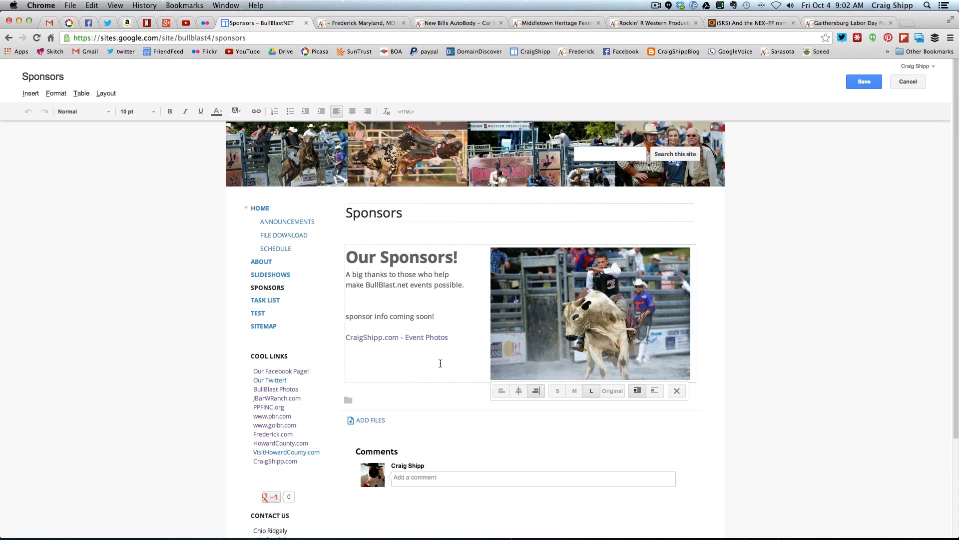
Paste the copied "About the photographer" text on a new line below the Event Photos link
{"action": "left_click", "coordinate": [455, 340]}
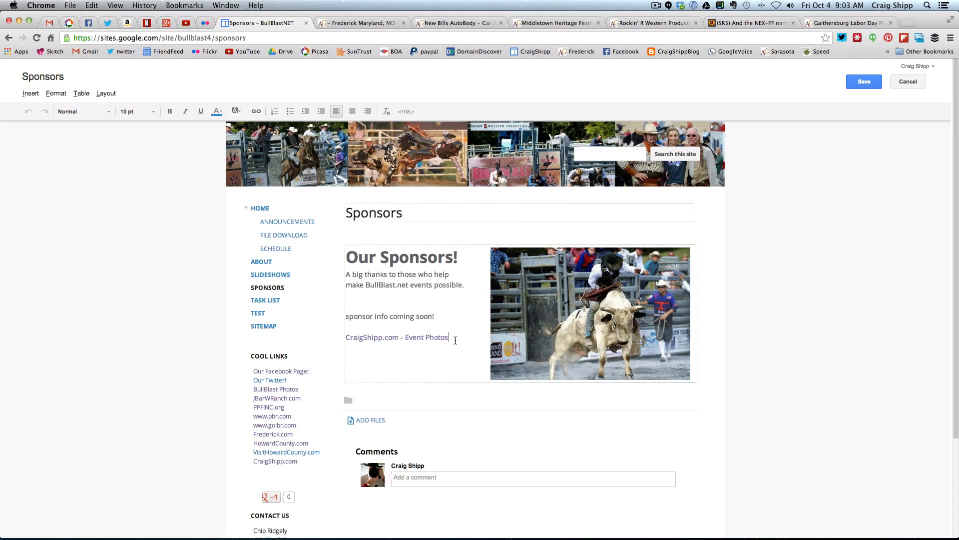
{"action": "key", "text": "Return"}
{"action": "key", "text": "Return"}
{"action": "type", "text": "\\"}
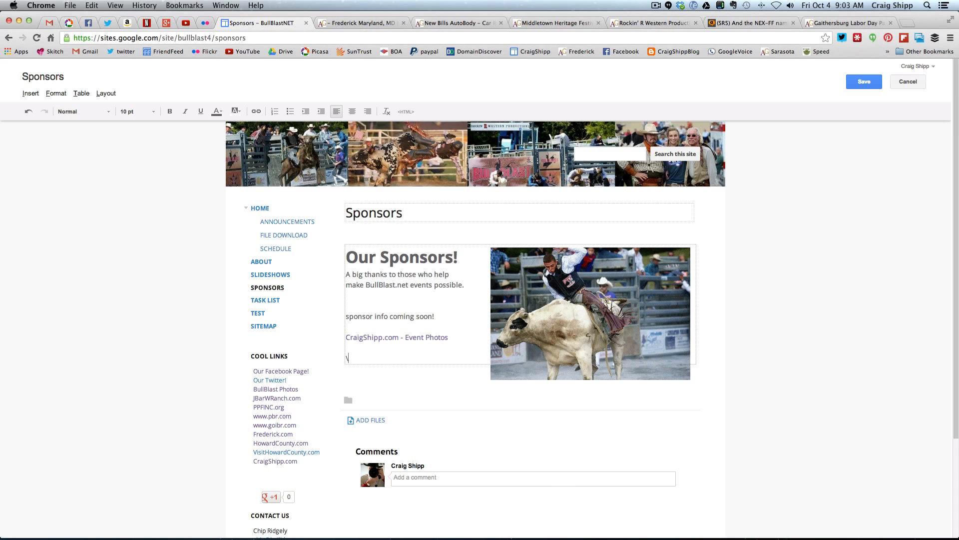
{"action": "key", "text": "BackSpace"}
{"action": "type", "text": "acr"}
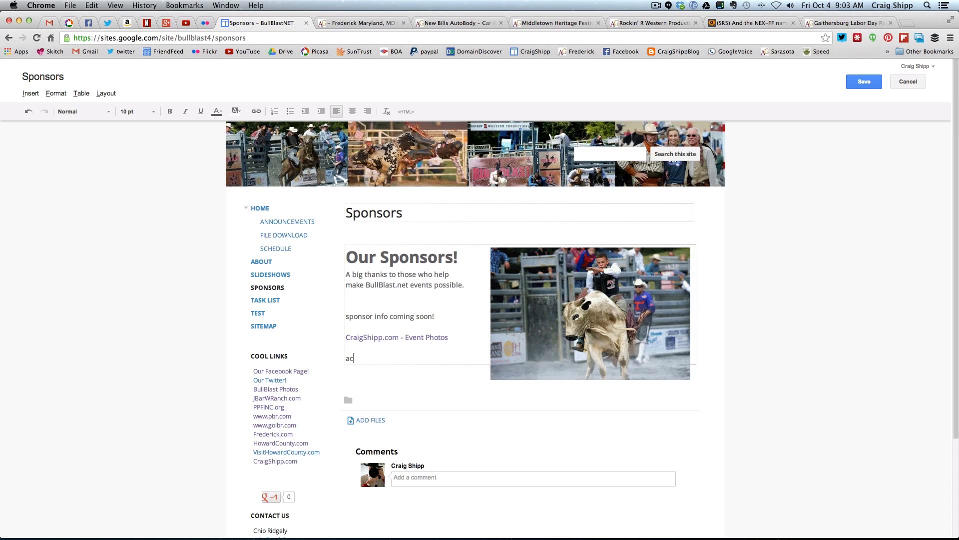
{"action": "key", "text": "BackSpace"}
{"action": "key", "text": "BackSpace"}
{"action": "key", "text": "BackSpace"}
{"action": "key", "text": "super+v"}
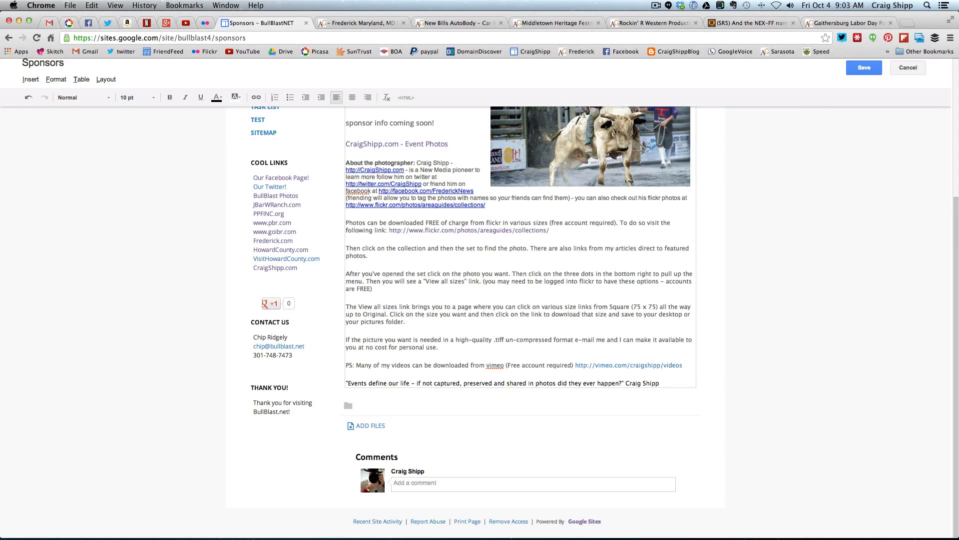
Review the pasted photographer text and delete all of it from the Sponsors page
{"action": "scroll", "coordinate": [476, 330], "scroll_direction": "up", "scroll_amount": 5}
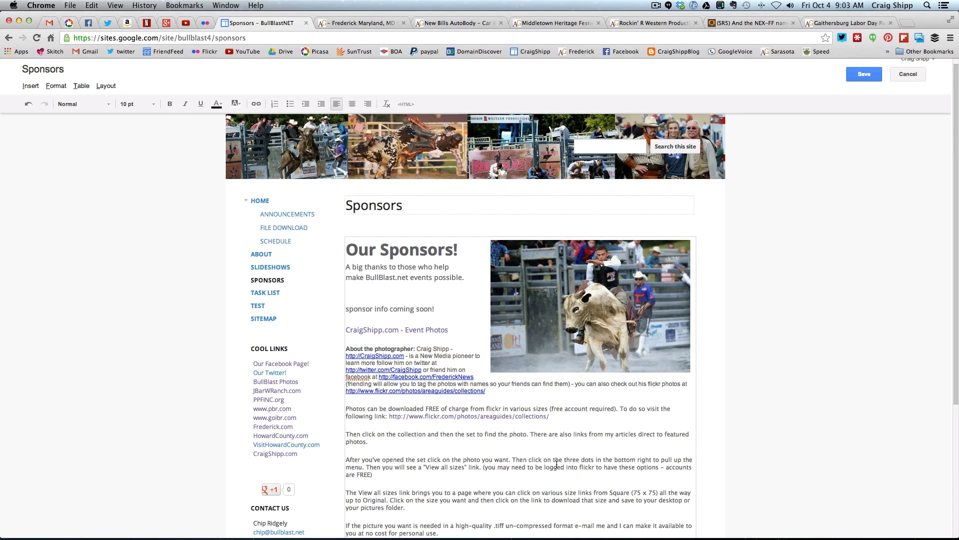
{"action": "scroll", "coordinate": [557, 464], "scroll_direction": "down", "scroll_amount": 1}
{"action": "scroll", "coordinate": [384, 348], "scroll_direction": "down", "scroll_amount": 3}
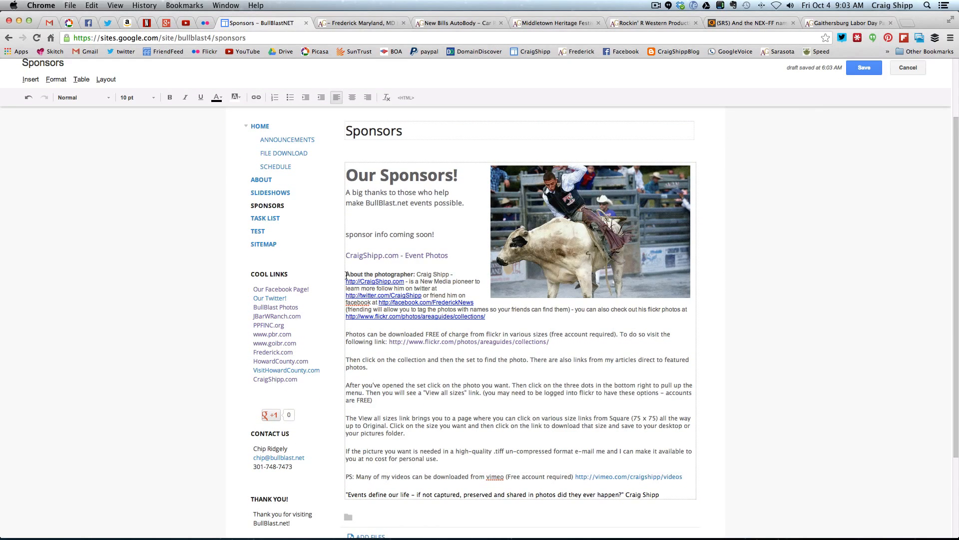
{"action": "left_click_drag", "start_coordinate": [346, 274], "coordinate": [659, 500]}
{"action": "key", "text": "Delete"}
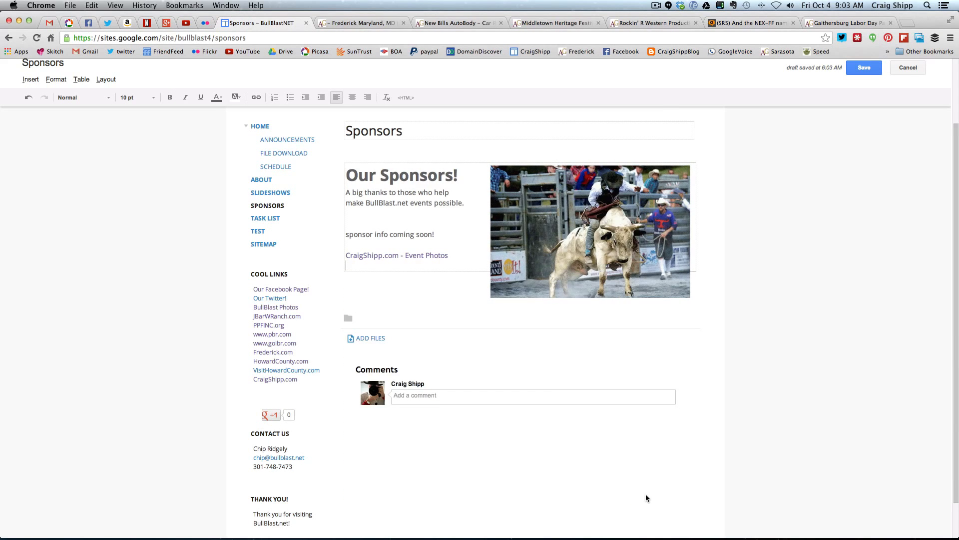
Cancel editing the Sponsors page and discard the unsaved changes
{"action": "scroll", "coordinate": [646, 493], "scroll_direction": "up", "scroll_amount": 1}
{"action": "scroll", "coordinate": [647, 493], "scroll_direction": "up", "scroll_amount": 3}
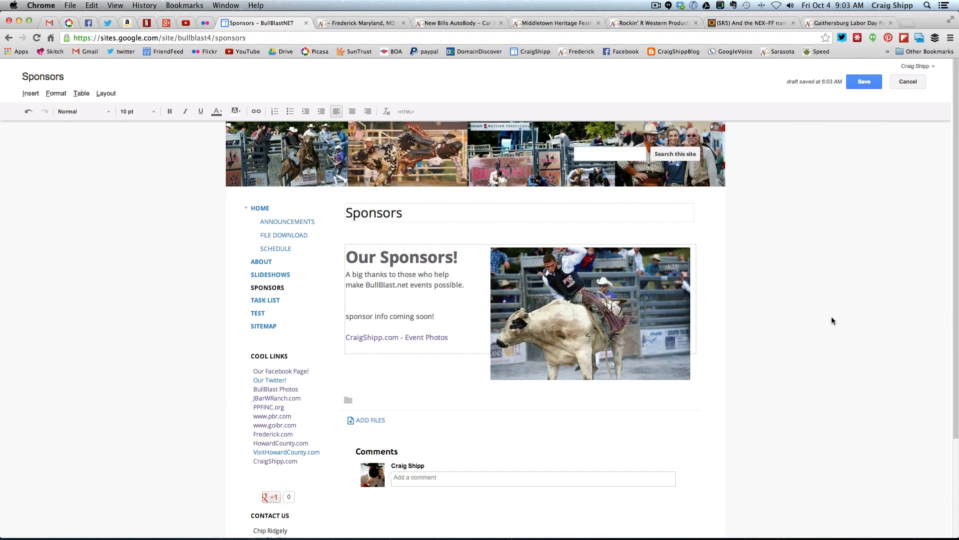
{"action": "left_click", "coordinate": [906, 82]}
{"action": "left_click", "coordinate": [366, 315]}
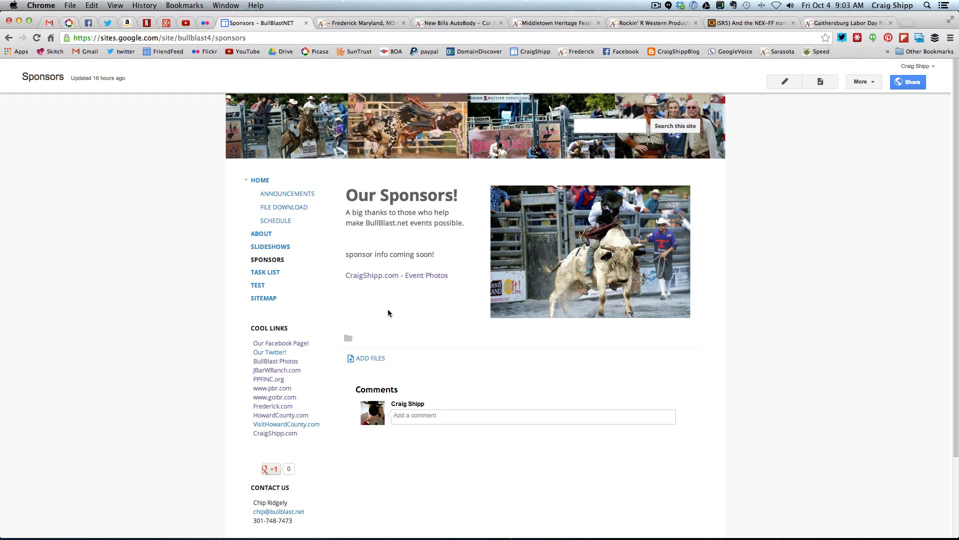
Create a new web page named "Sponsor One" located under the Sponsors page
{"action": "left_click", "coordinate": [820, 83]}
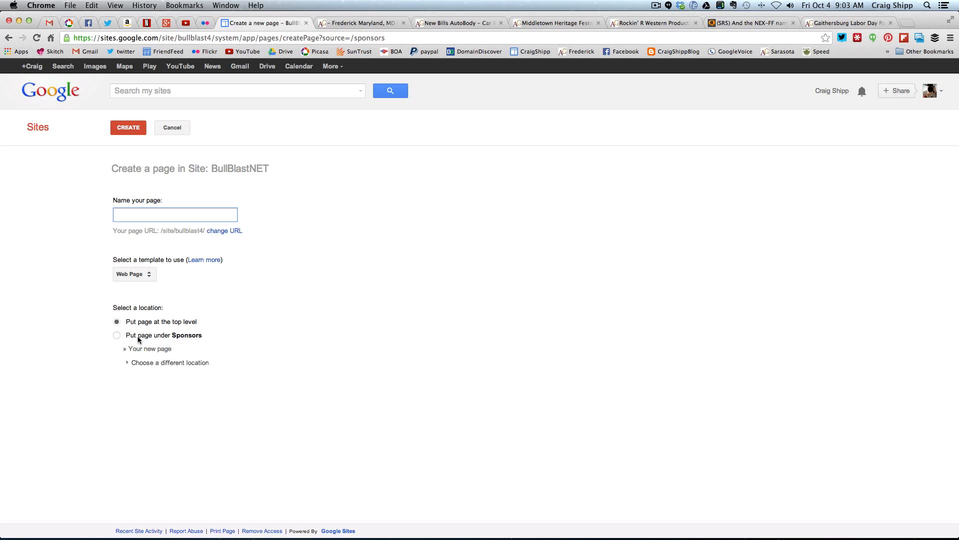
{"action": "left_click", "coordinate": [118, 338]}
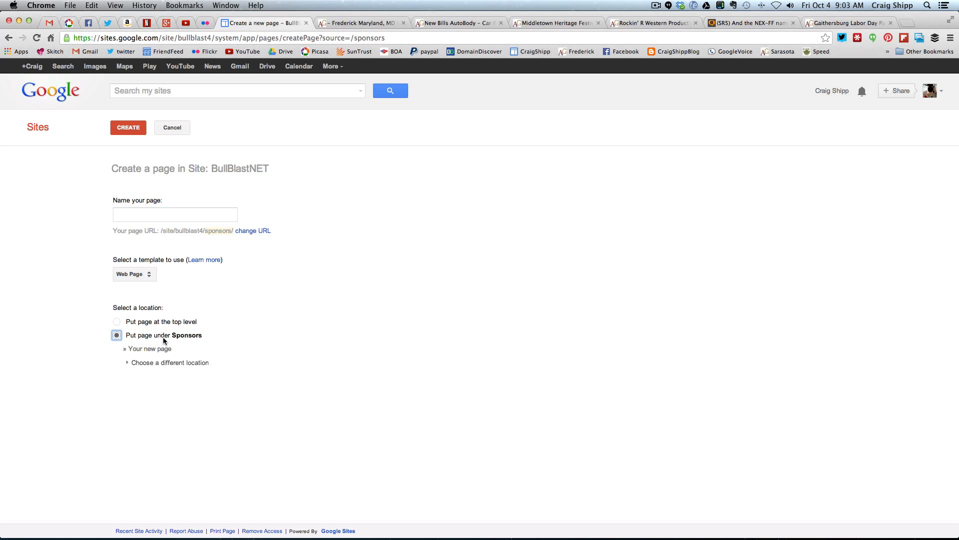
{"action": "left_click", "coordinate": [143, 216]}
{"action": "type", "text": "S"}
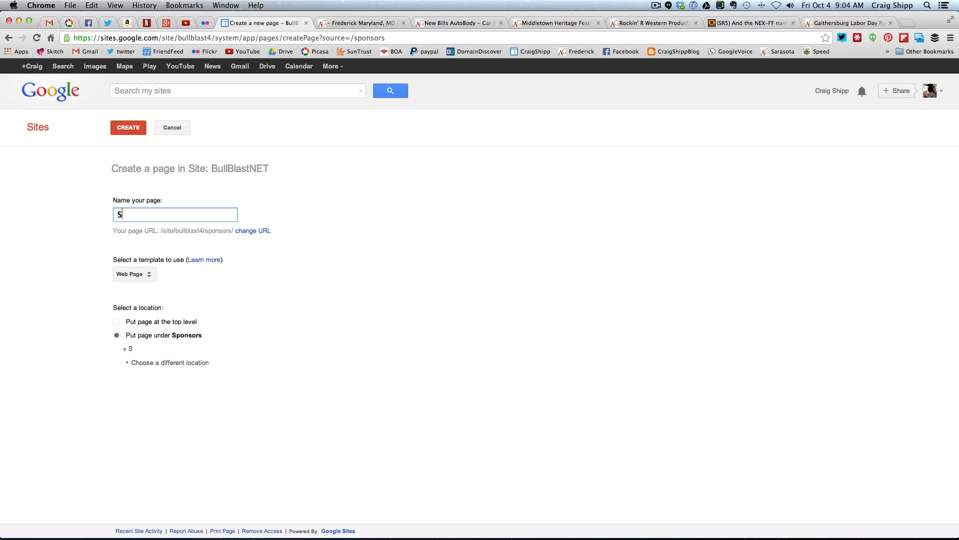
{"action": "type", "text": "ponsor One"}
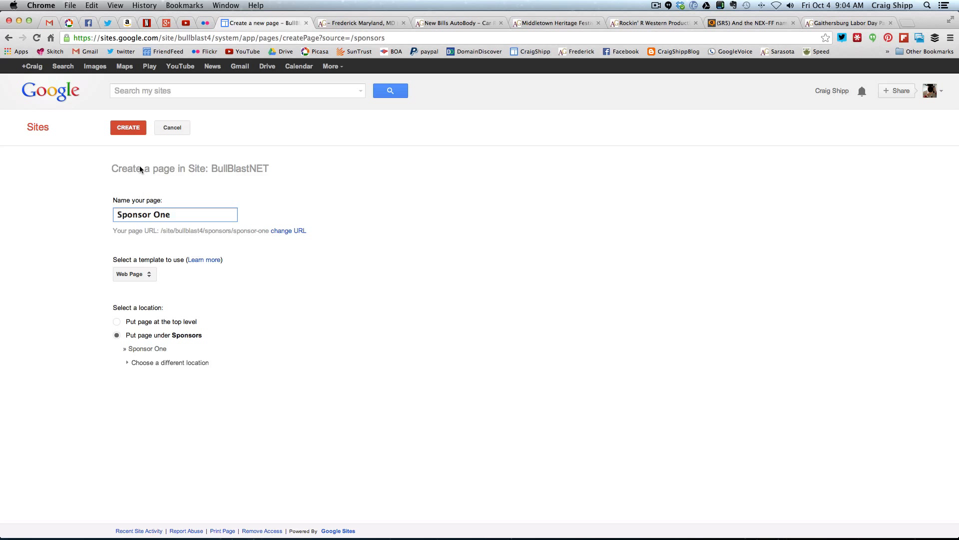
{"action": "left_click", "coordinate": [131, 133]}
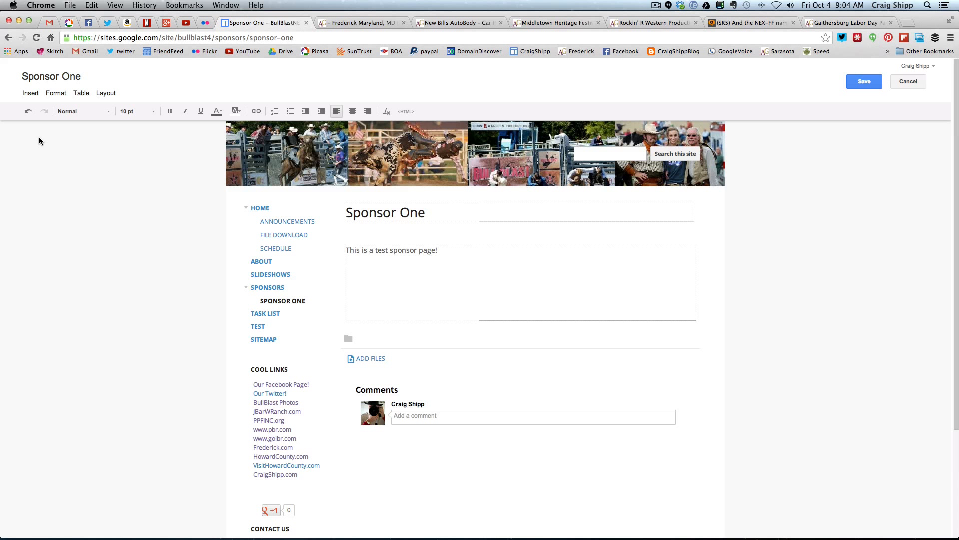
Upload BullBlastHowardCounty.jpg from the Desktop, insert it below the test sponsor text, and set the image size to L
{"action": "left_click", "coordinate": [31, 94]}
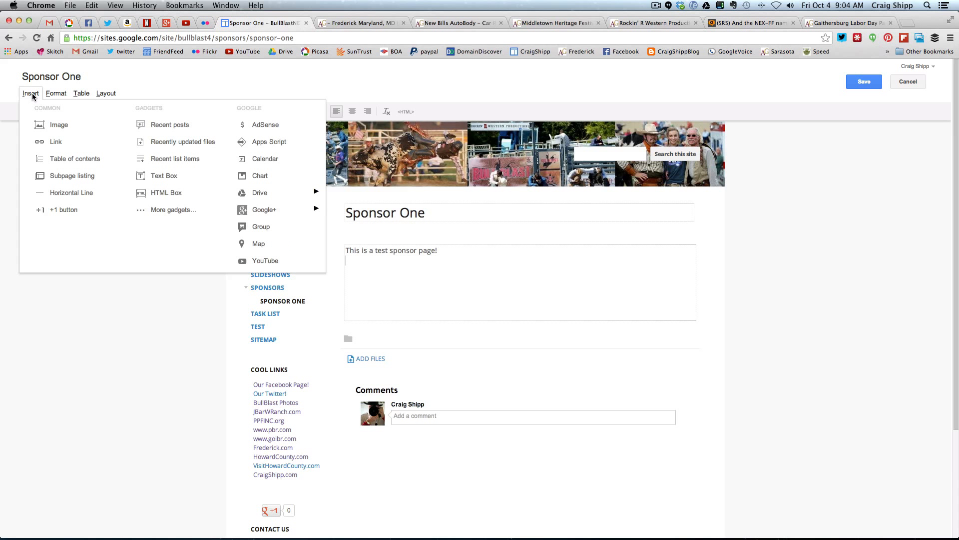
{"action": "left_click", "coordinate": [59, 126]}
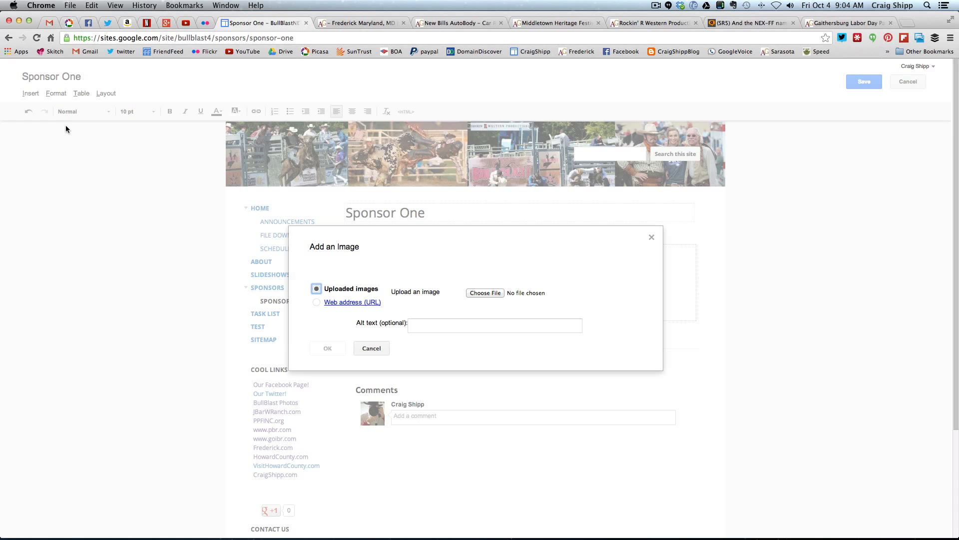
{"action": "left_click", "coordinate": [485, 293]}
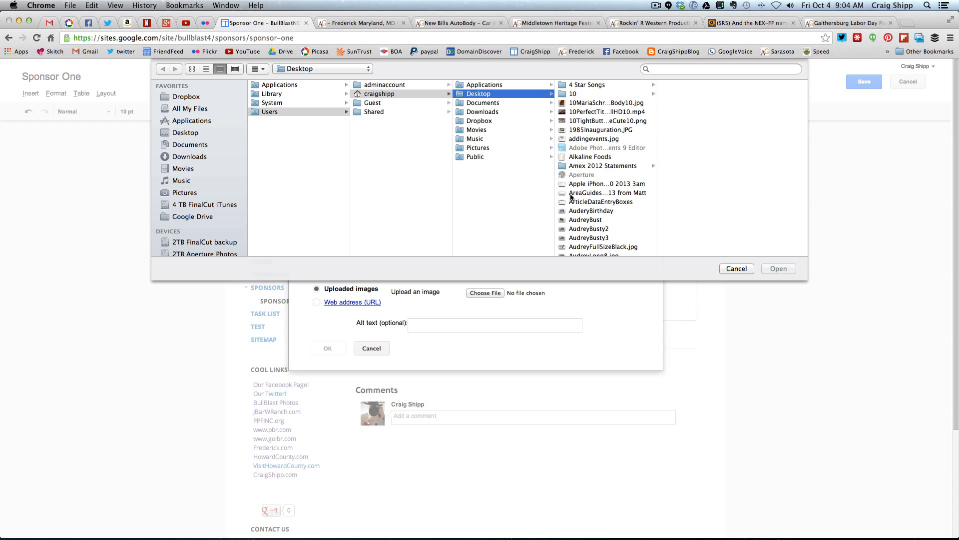
{"action": "scroll", "coordinate": [575, 198], "scroll_direction": "down", "scroll_amount": 10}
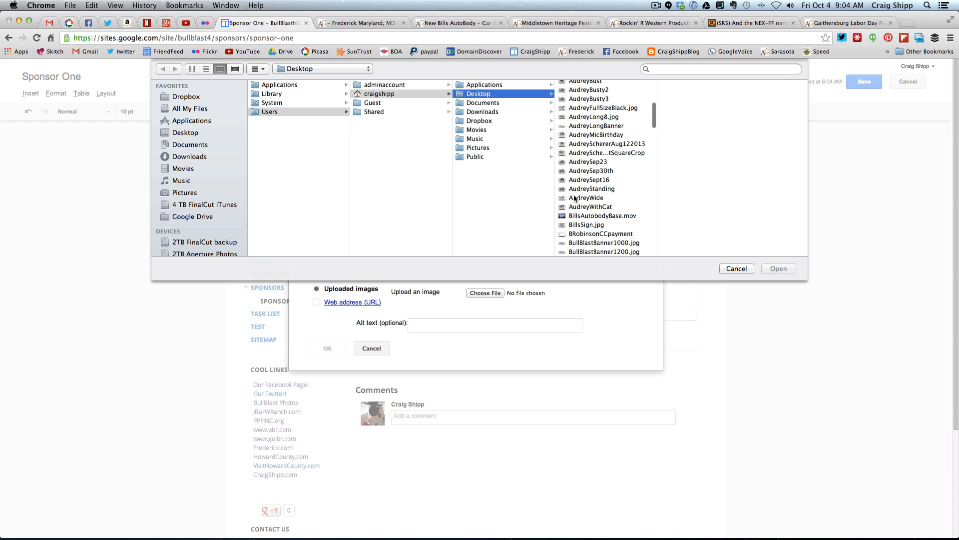
{"action": "scroll", "coordinate": [575, 198], "scroll_direction": "down", "scroll_amount": 3}
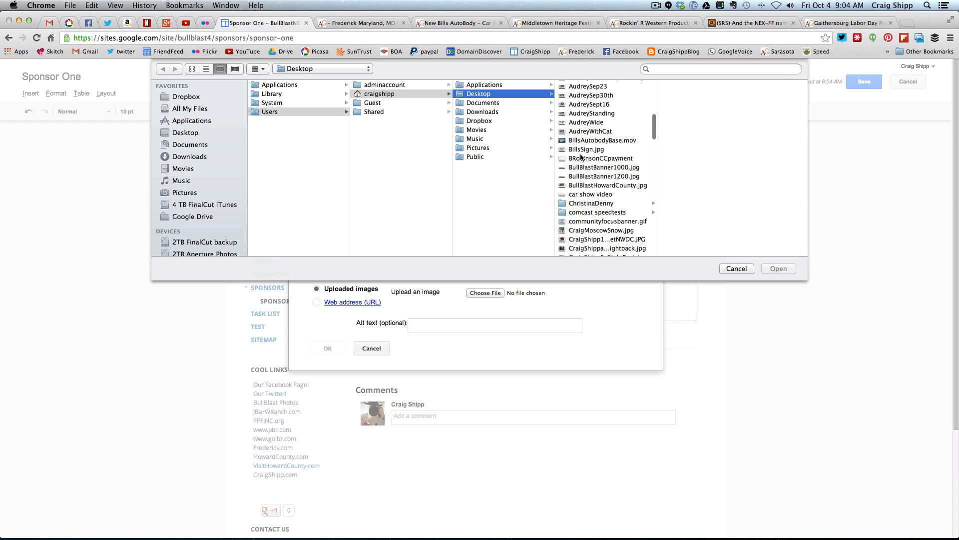
{"action": "left_click", "coordinate": [581, 150]}
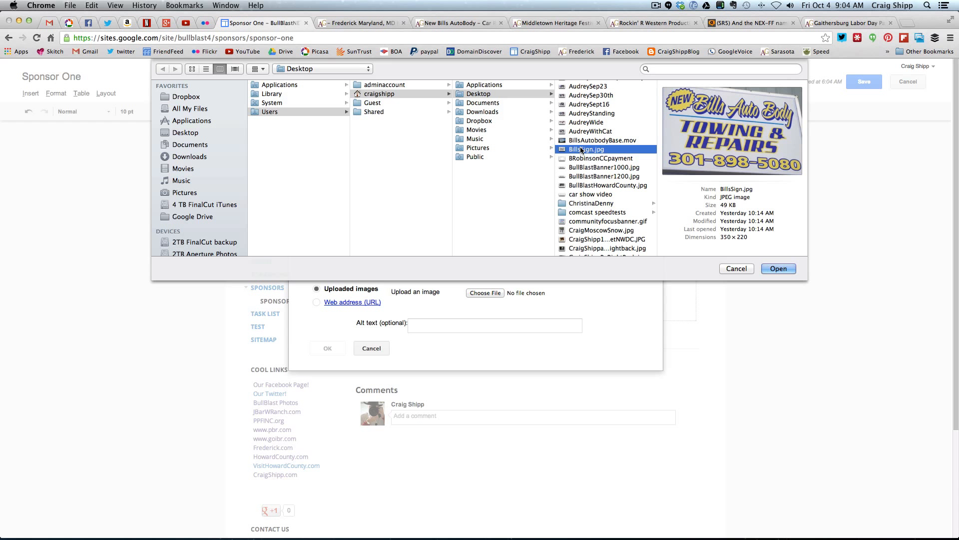
{"action": "left_click", "coordinate": [581, 186]}
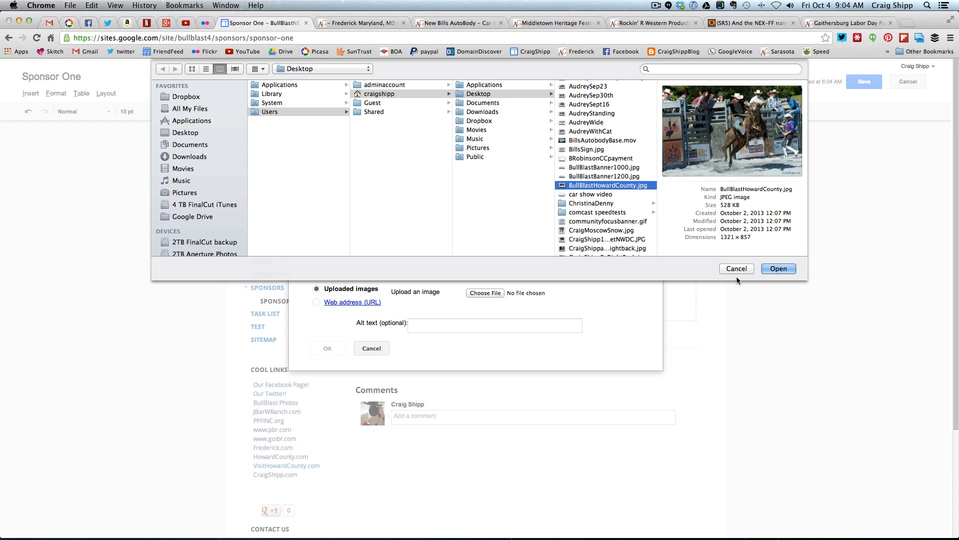
{"action": "left_click", "coordinate": [774, 269]}
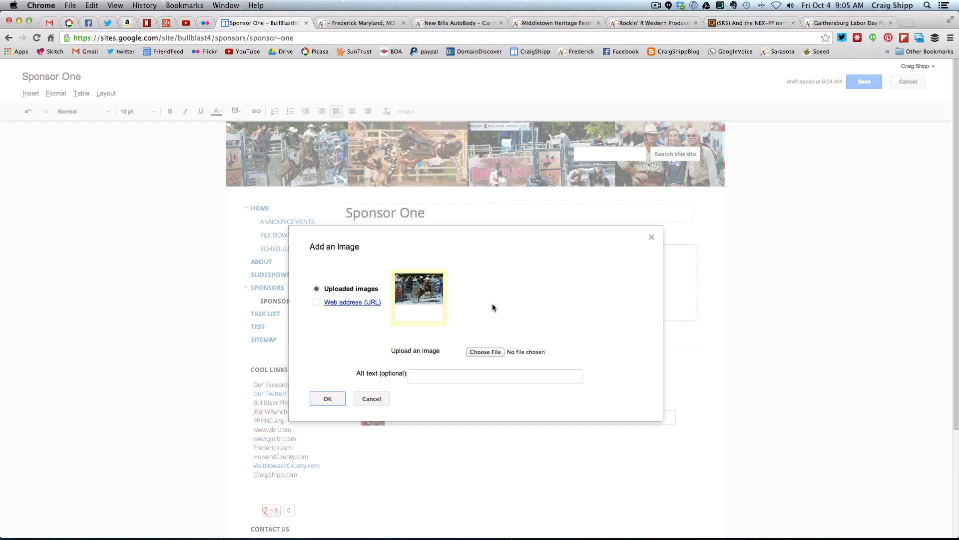
{"action": "left_click", "coordinate": [327, 399]}
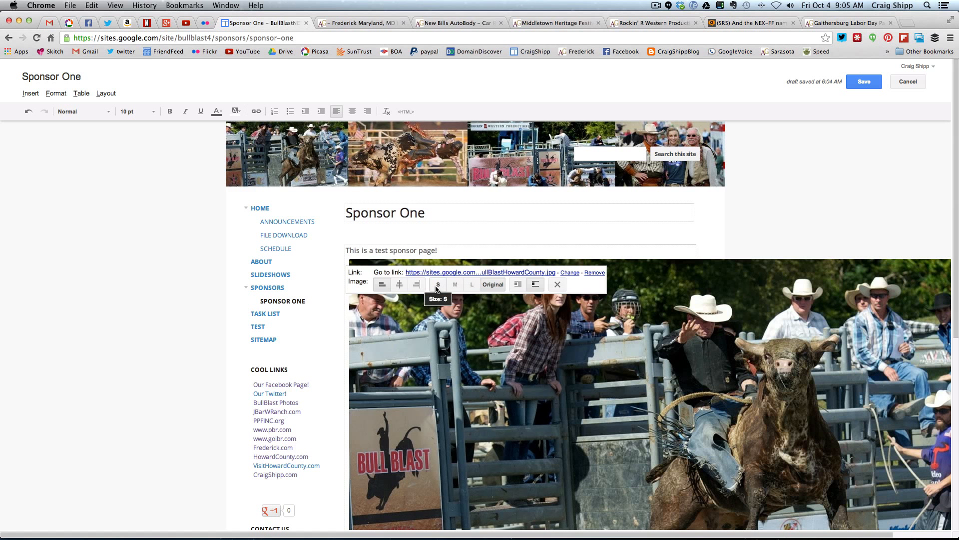
{"action": "left_click", "coordinate": [472, 284]}
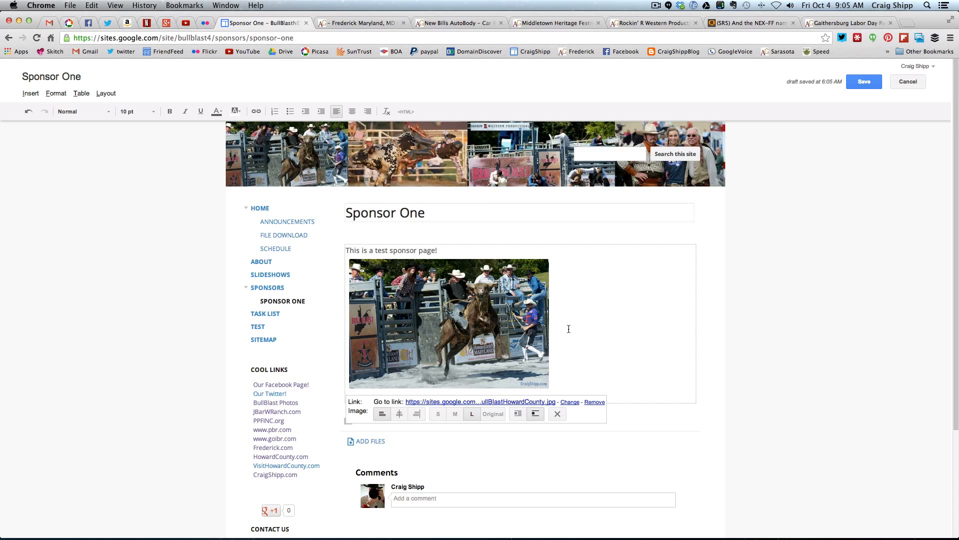
Add a caption line below the image reading "Photo by" followed by the photographer's website link
{"action": "left_click", "coordinate": [569, 329]}
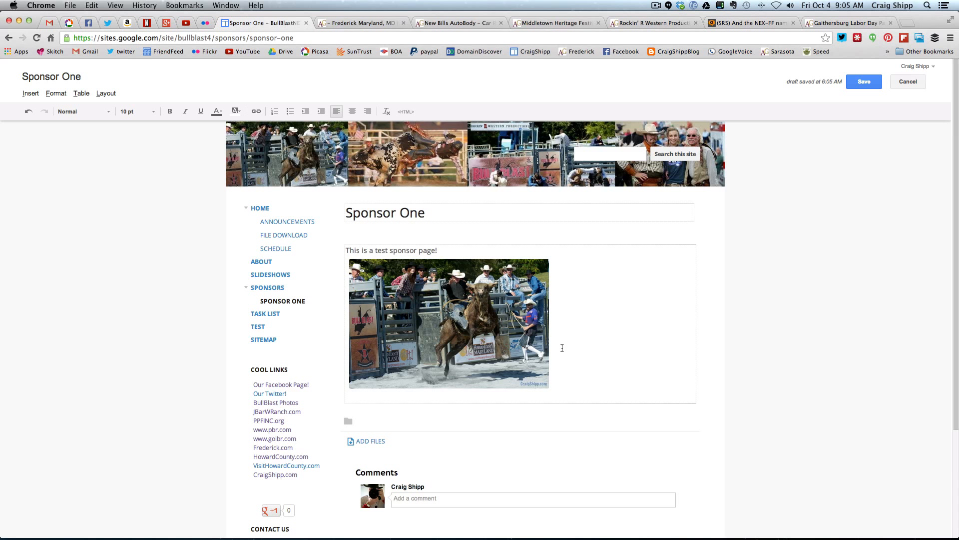
{"action": "key", "text": "Return"}
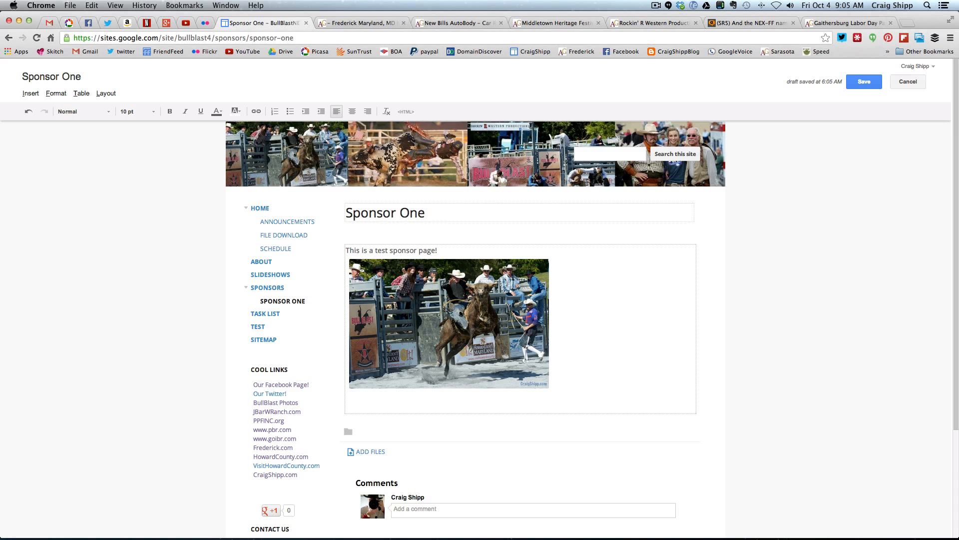
{"action": "type", "text": "Photo"}
{"action": "type", "text": " by c"}
{"action": "type", "text": "cc"}
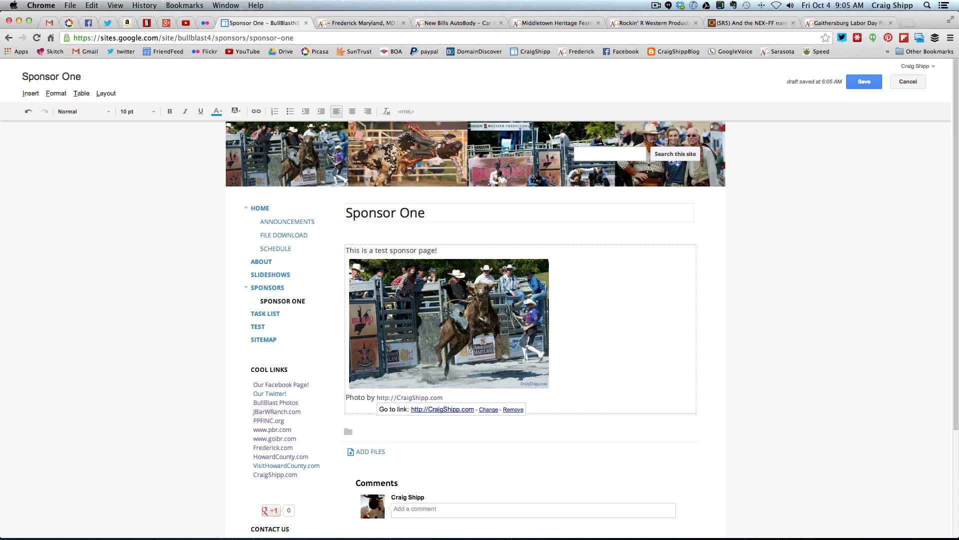
{"action": "left_click", "coordinate": [582, 400]}
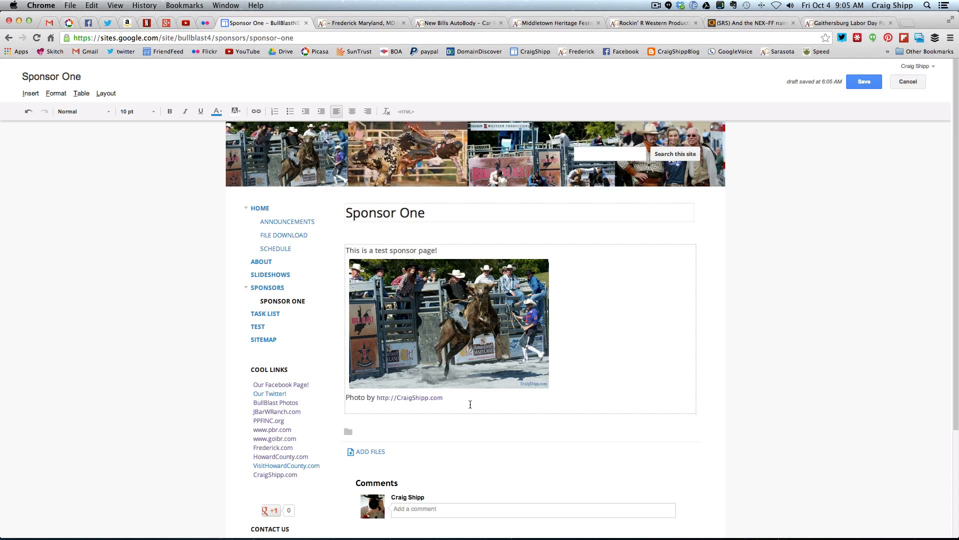
{"action": "type", "text": "http://BullBlast.net"}
{"action": "left_click_drag", "start_coordinate": [445, 398], "coordinate": [510, 397]}
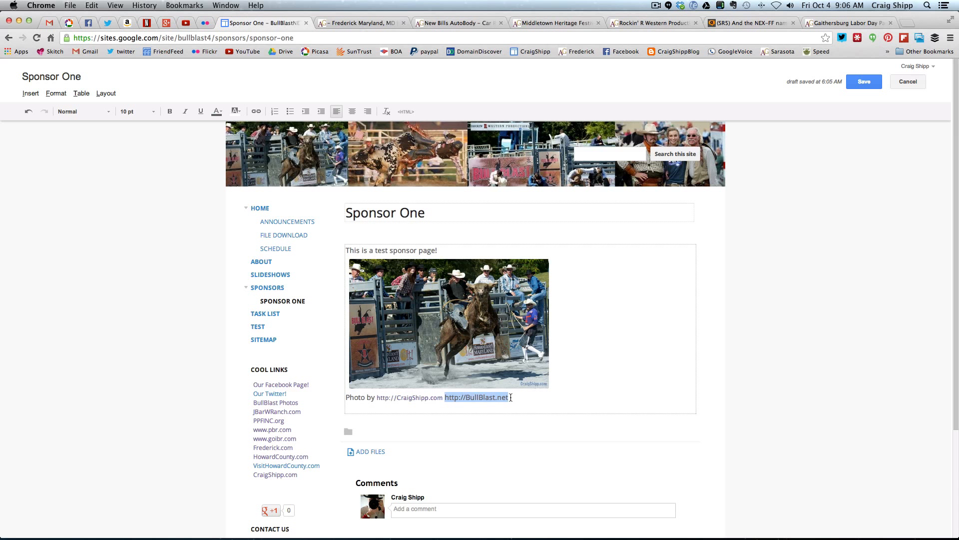
{"action": "left_click", "coordinate": [257, 114]}
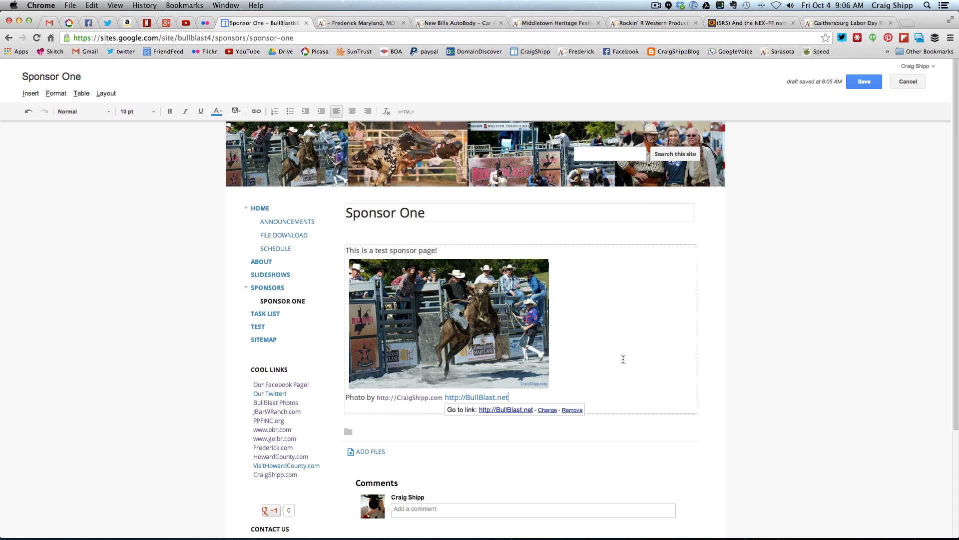
{"action": "left_click", "coordinate": [606, 361]}
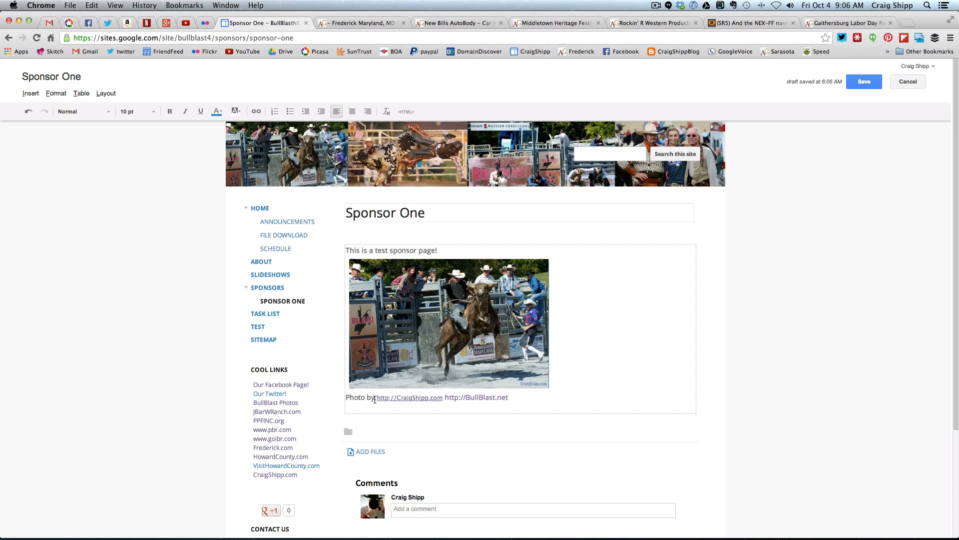
Make the "Photo by" caption text bold and set its font size to 12 pt
{"action": "left_click_drag", "start_coordinate": [346, 399], "coordinate": [375, 399]}
{"action": "left_click", "coordinate": [170, 111]}
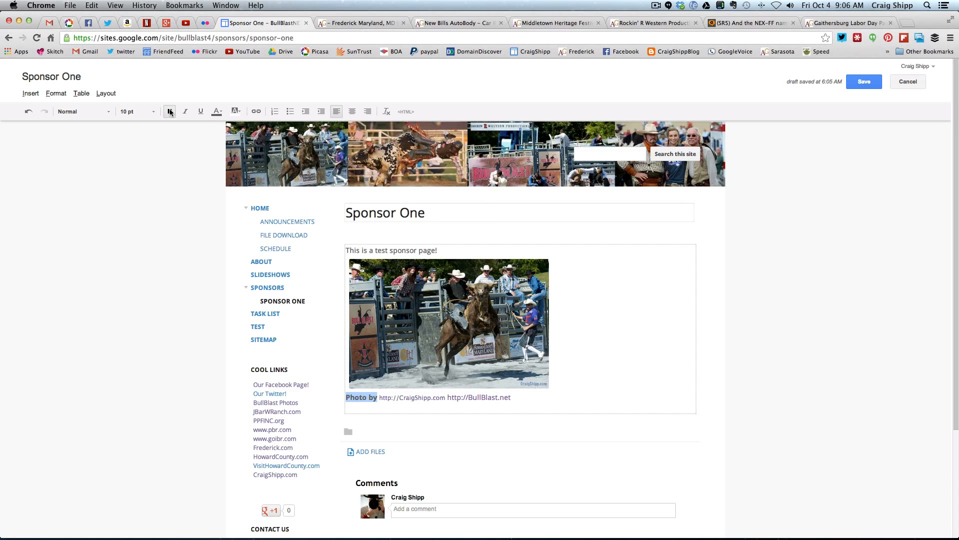
{"action": "left_click", "coordinate": [139, 116]}
{"action": "left_click", "coordinate": [136, 193]}
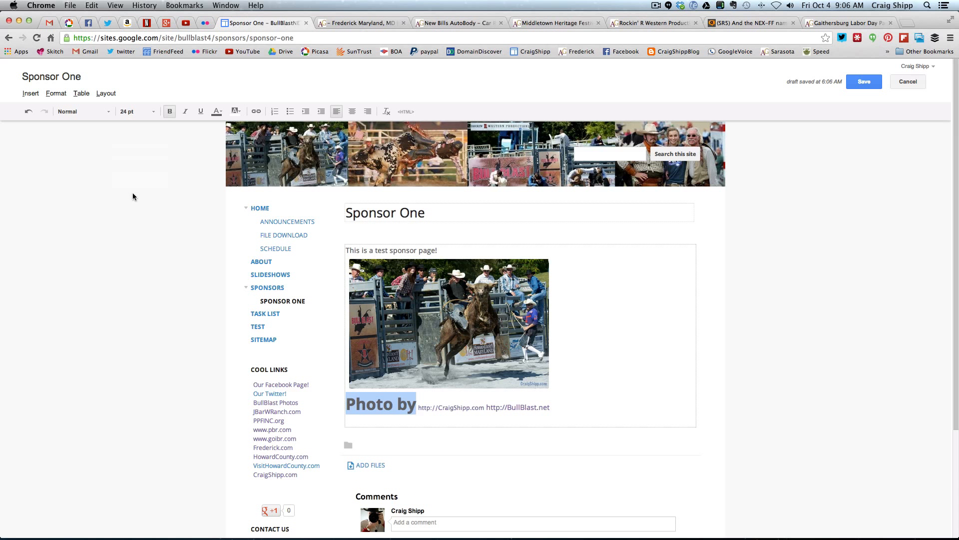
{"action": "left_click", "coordinate": [153, 113]}
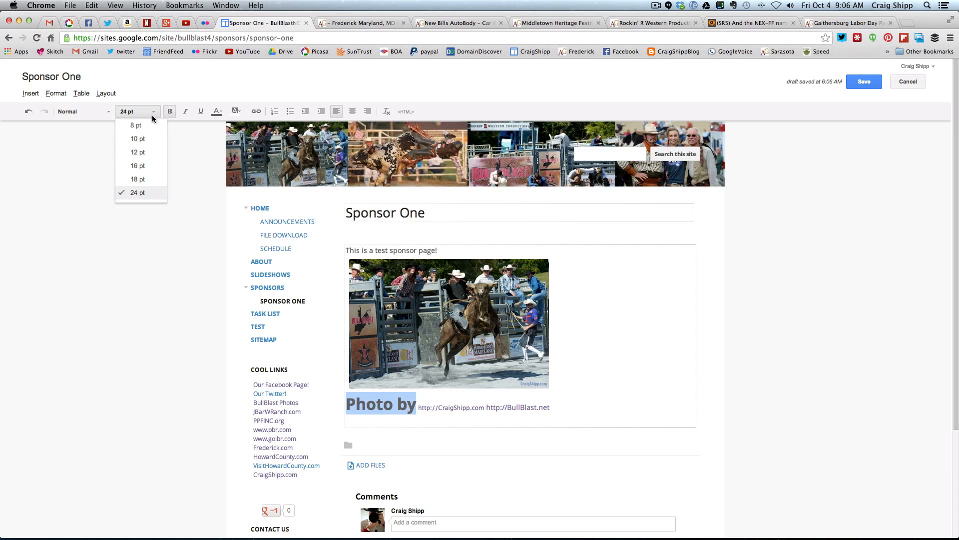
{"action": "left_click", "coordinate": [144, 152]}
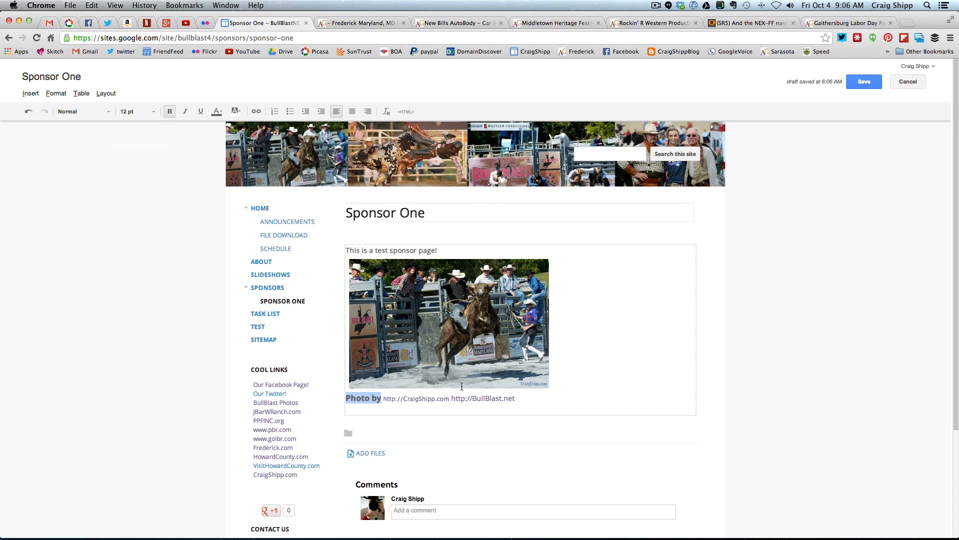
{"action": "left_click", "coordinate": [510, 402]}
{"action": "left_click", "coordinate": [523, 399]}
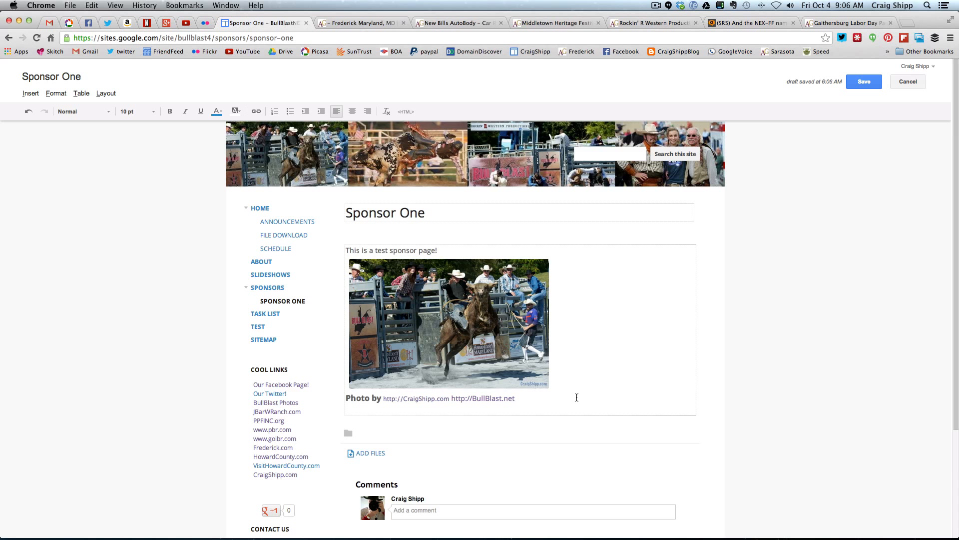
Insert a new line reading "This is Sponsor One" above the test sponsor text
{"action": "left_click", "coordinate": [369, 214]}
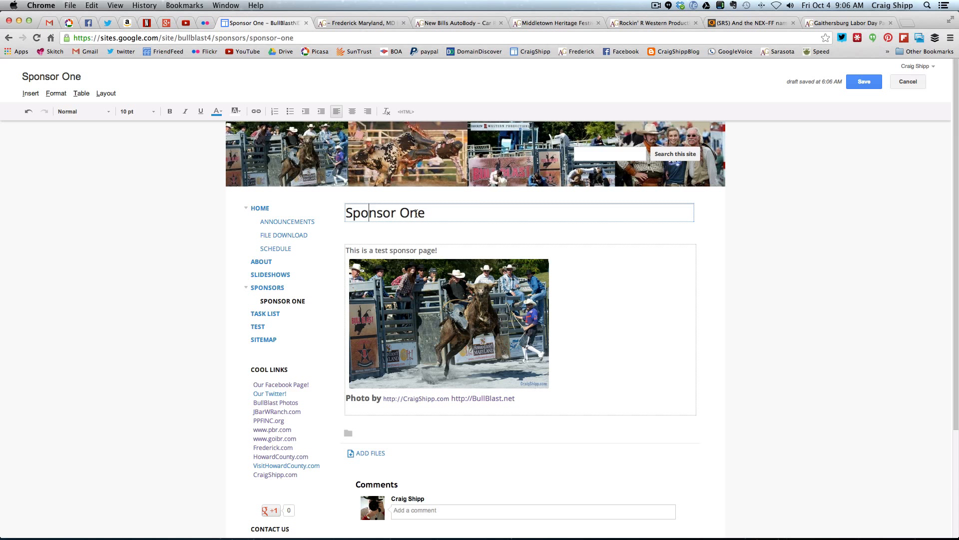
{"action": "left_click", "coordinate": [346, 251]}
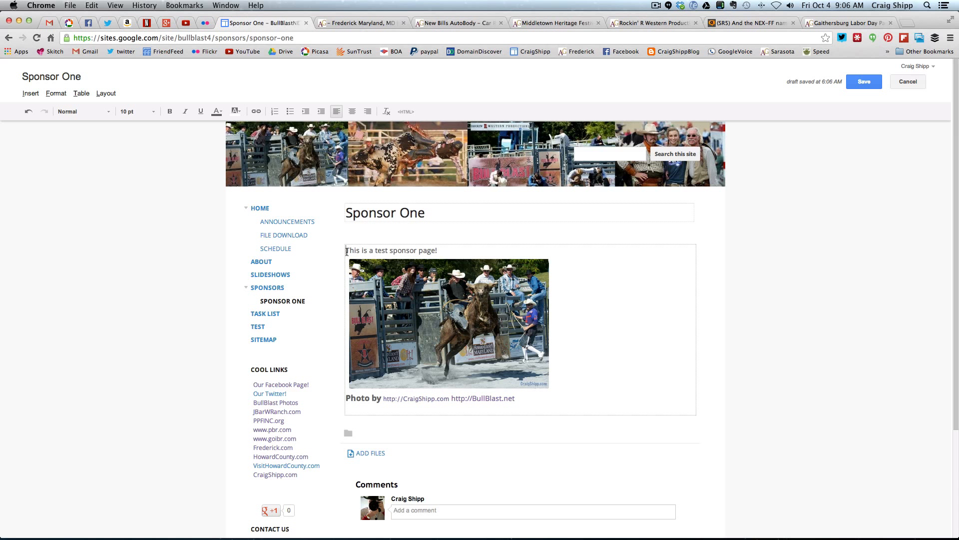
{"action": "key", "text": "Return"}
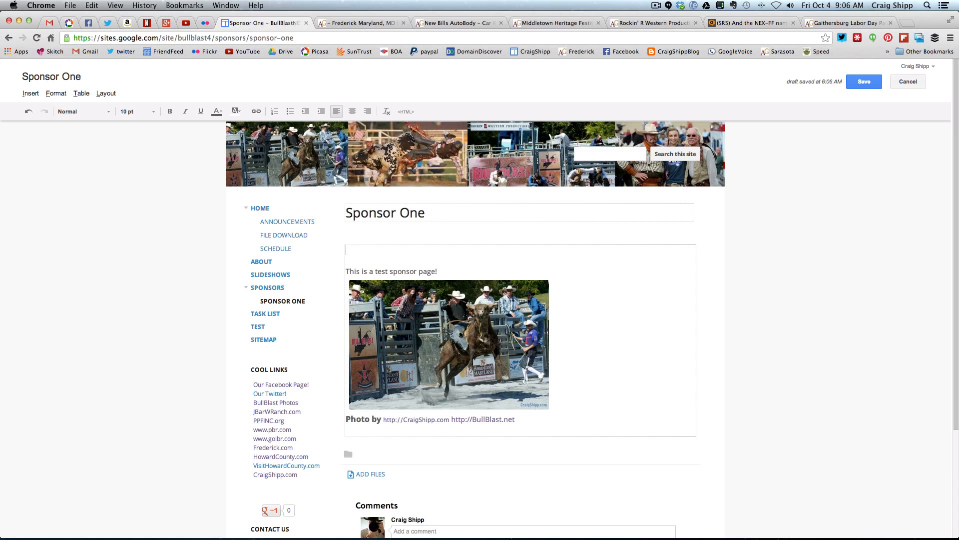
{"action": "type", "text": "This is Sponsor One"}
Format the "This is Sponsor One" line as 24 pt bold and save the page
{"action": "left_click_drag", "start_coordinate": [346, 251], "coordinate": [423, 252]}
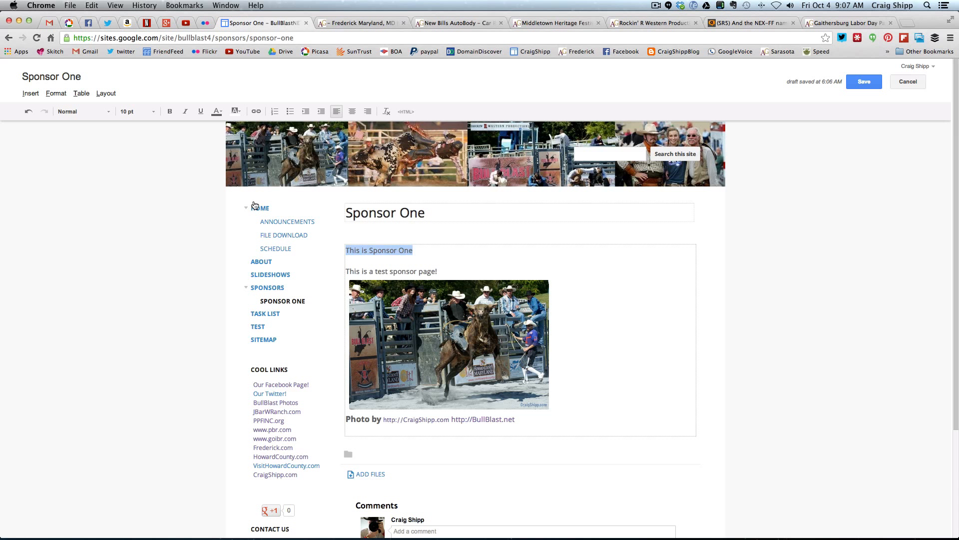
{"action": "left_click", "coordinate": [138, 112]}
{"action": "left_click", "coordinate": [136, 193]}
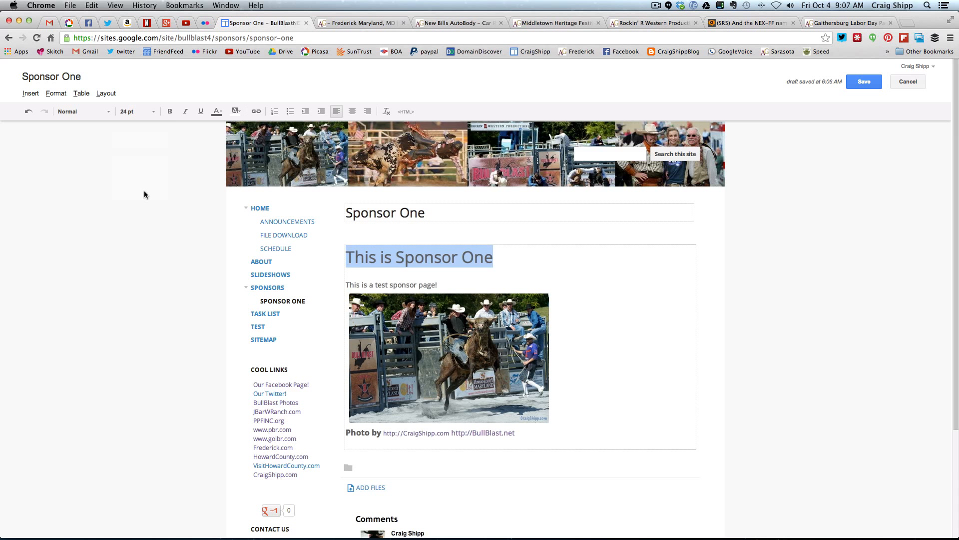
{"action": "left_click", "coordinate": [170, 112]}
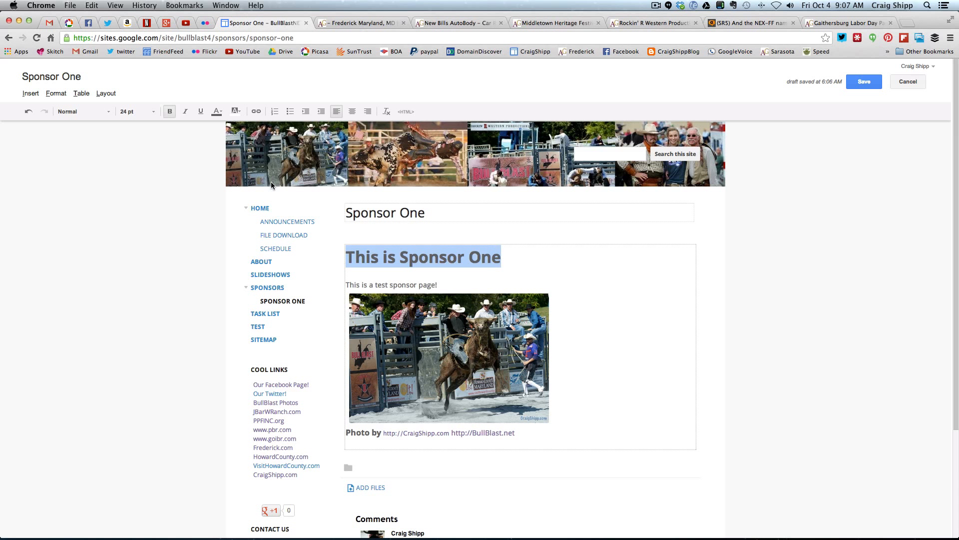
{"action": "left_click", "coordinate": [510, 262]}
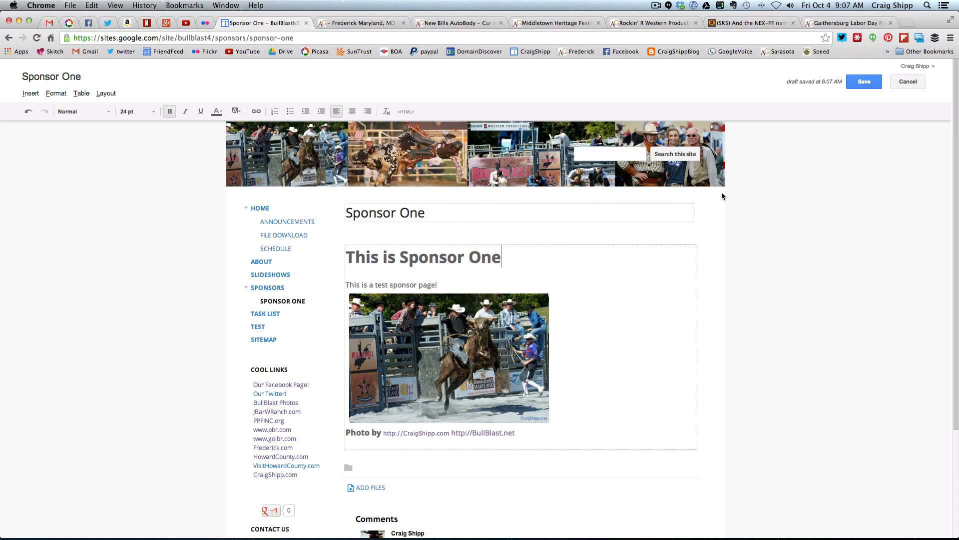
{"action": "left_click", "coordinate": [864, 85]}
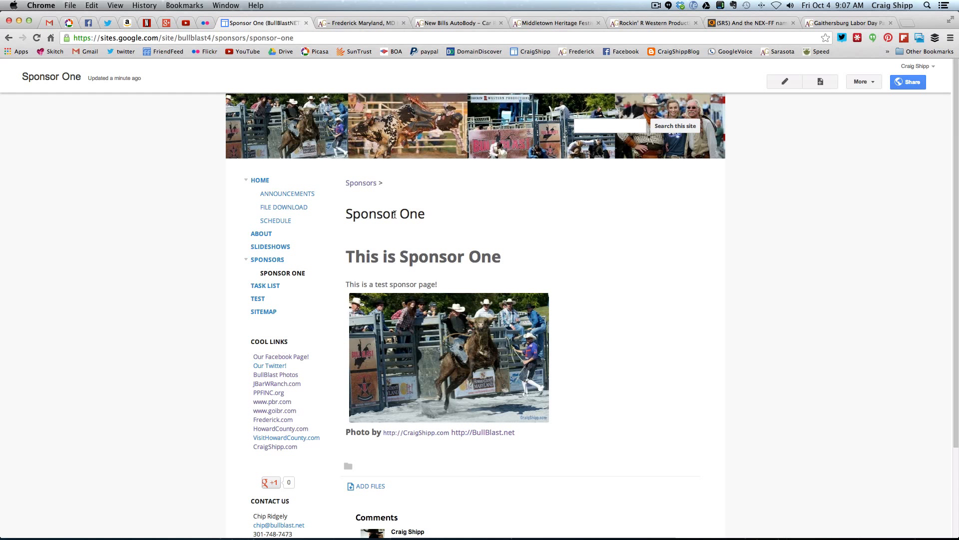
Turn off the page title and attachments in the Sponsor One page's settings, and save them
{"action": "left_click", "coordinate": [865, 82]}
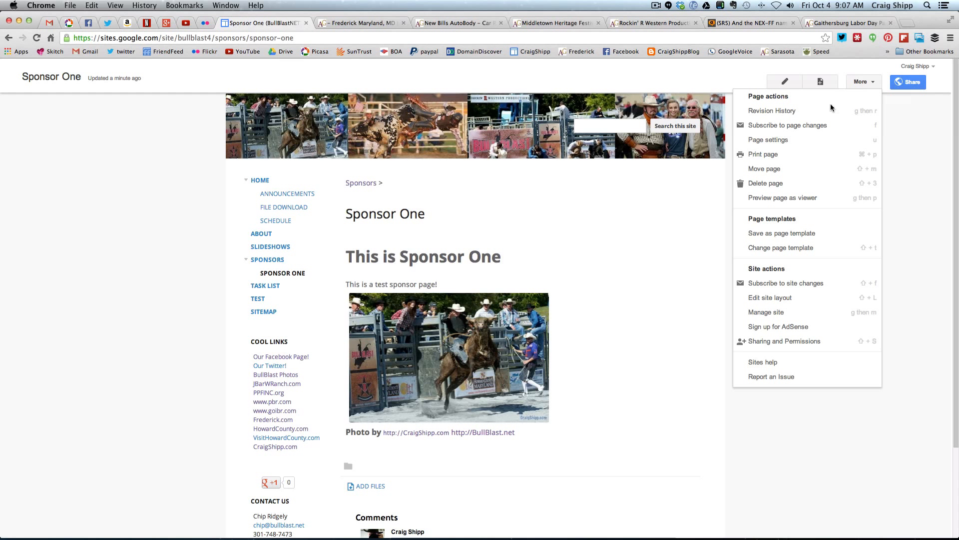
{"action": "left_click", "coordinate": [783, 140]}
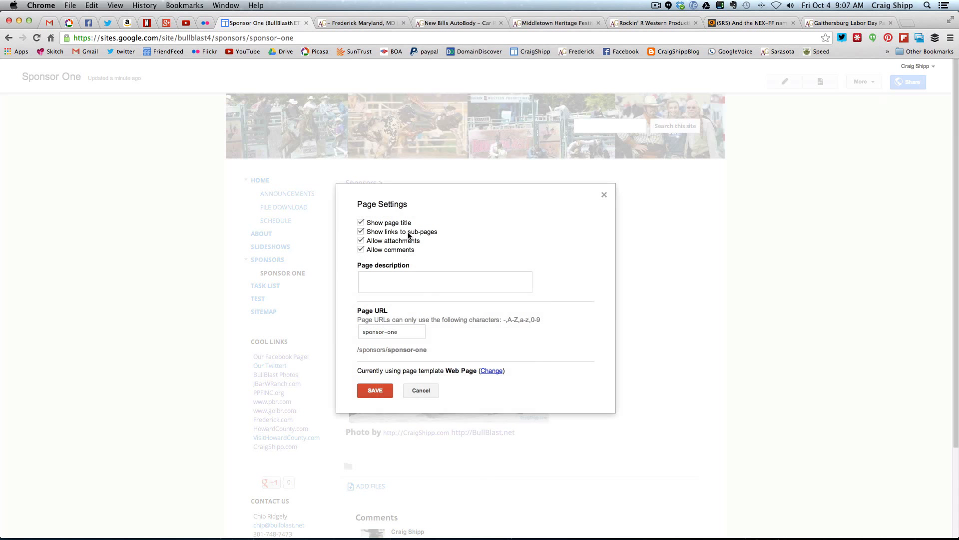
{"action": "left_click", "coordinate": [361, 224]}
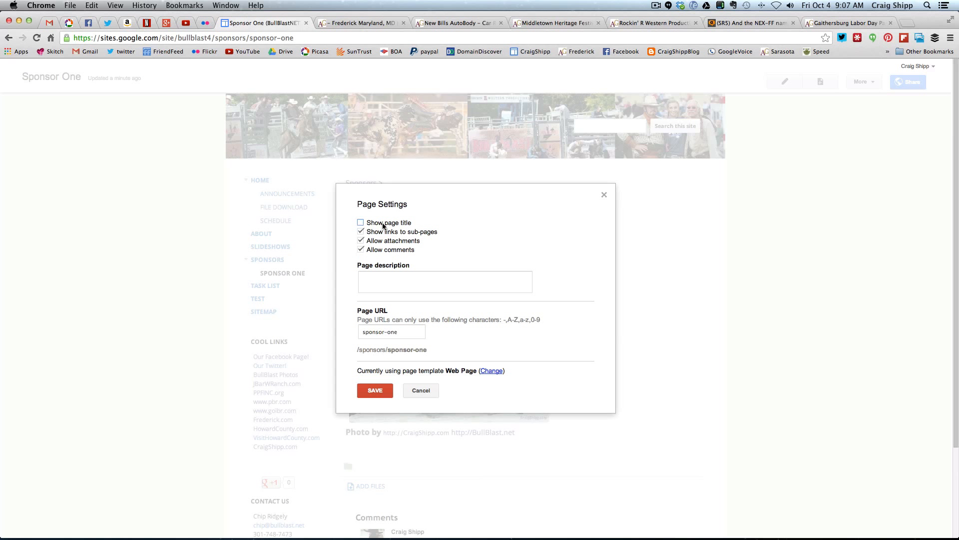
{"action": "left_click", "coordinate": [360, 240]}
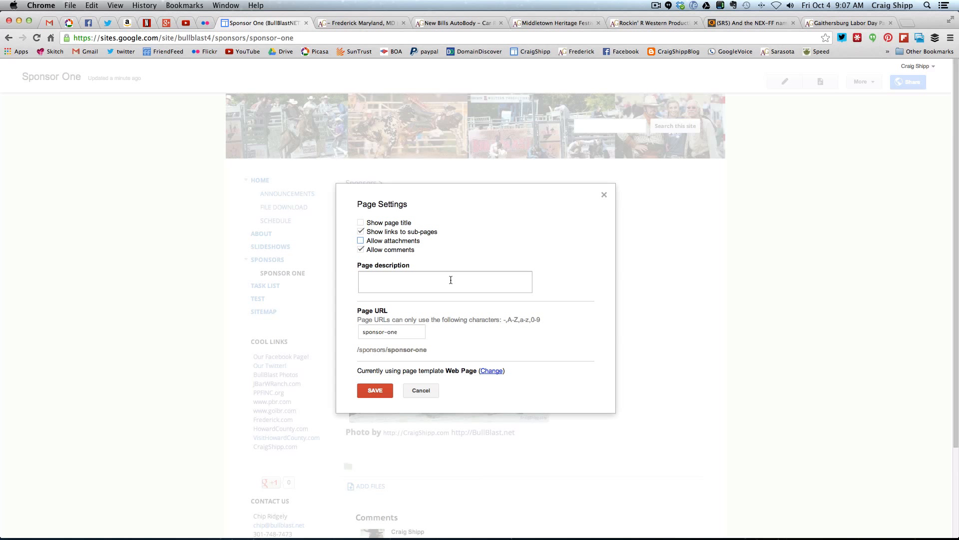
{"action": "left_click", "coordinate": [375, 390]}
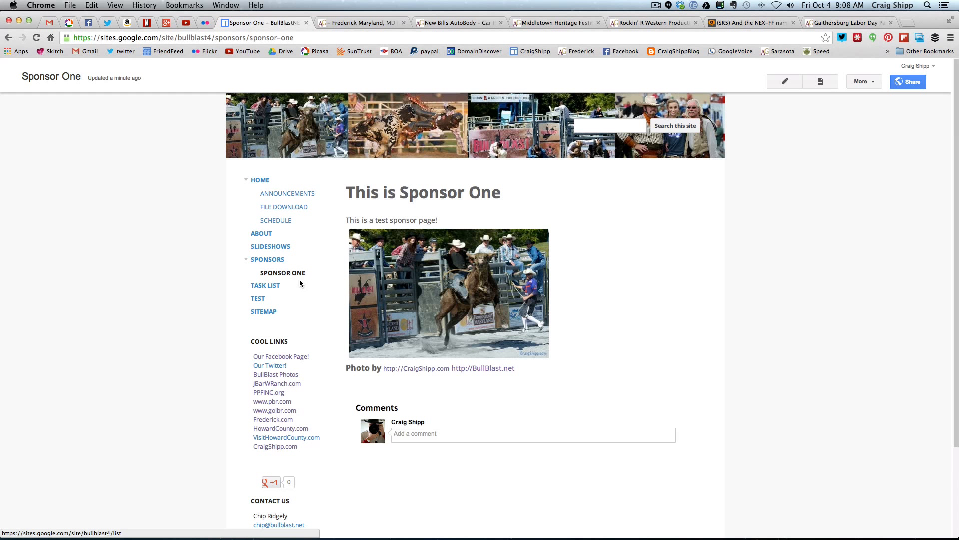
Return to the Home page with its Sponsors entry expanded, and check the same address as a visitor in an incognito window
{"action": "left_click", "coordinate": [261, 181]}
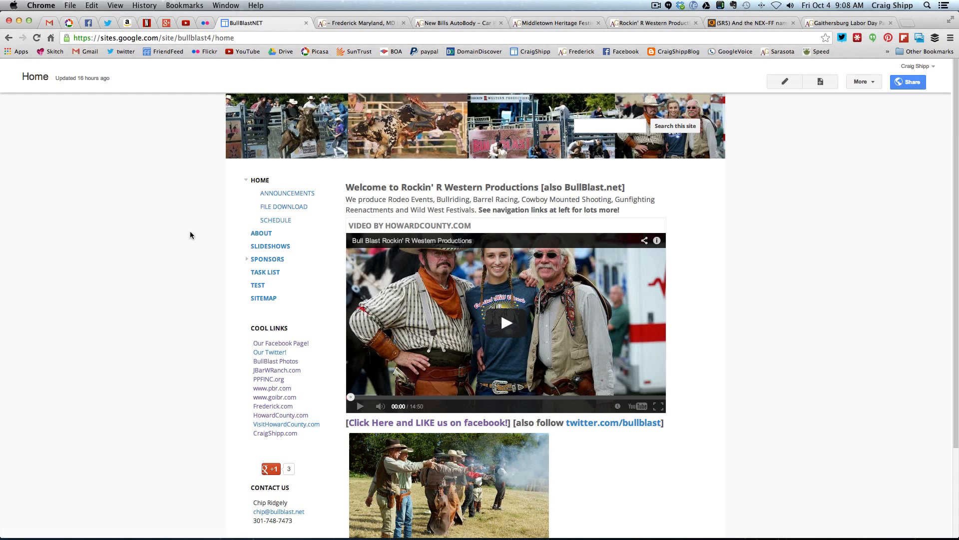
{"action": "left_click", "coordinate": [247, 258]}
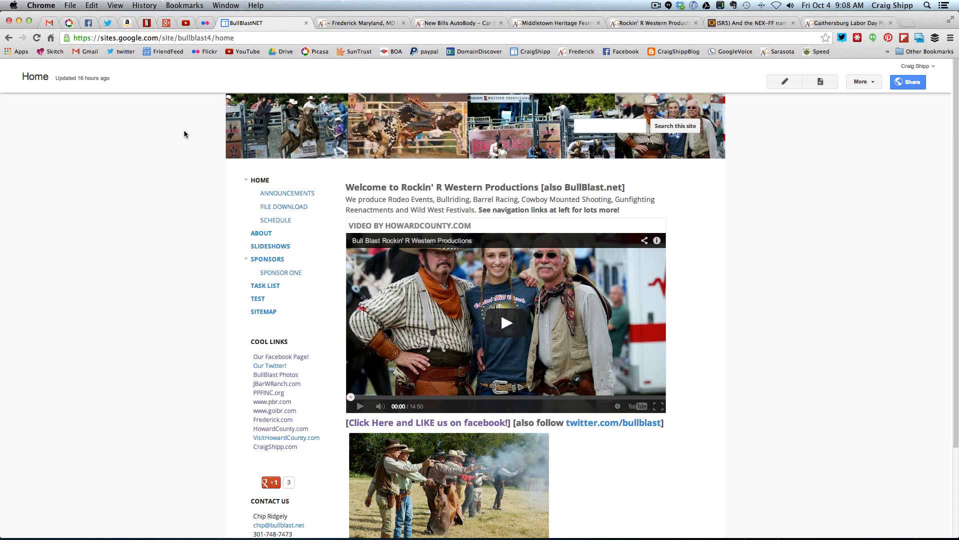
{"action": "left_click", "coordinate": [193, 39]}
{"action": "key", "text": "super+c"}
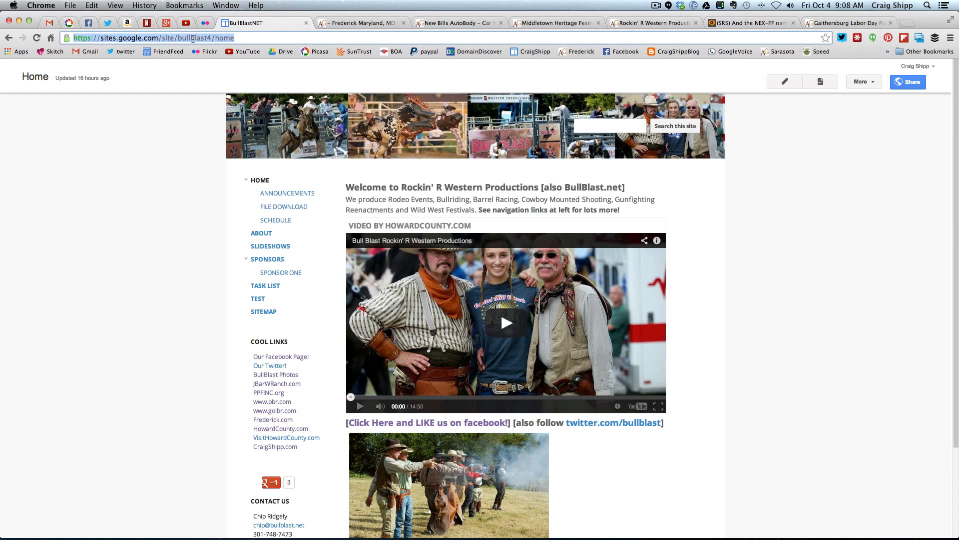
{"action": "left_click", "coordinate": [140, 151]}
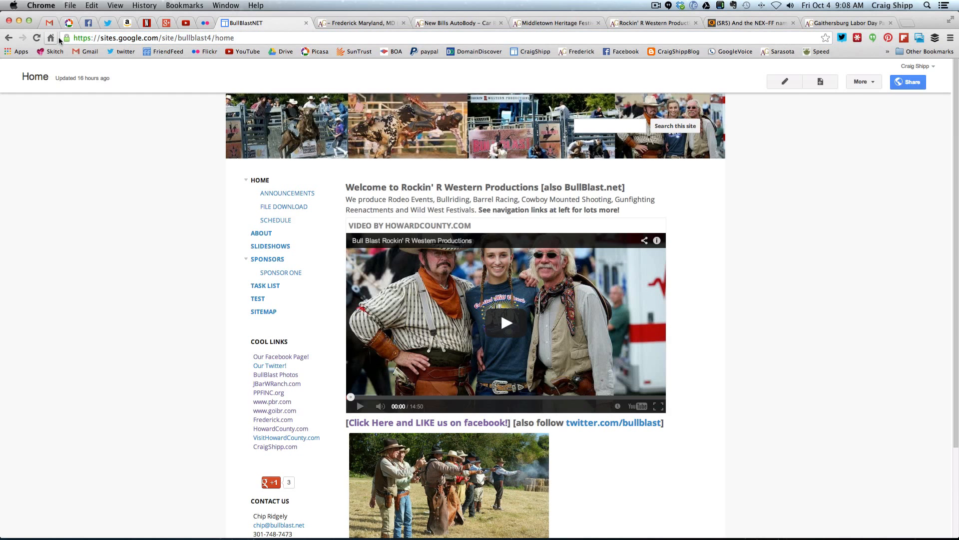
{"action": "left_click", "coordinate": [70, 5]}
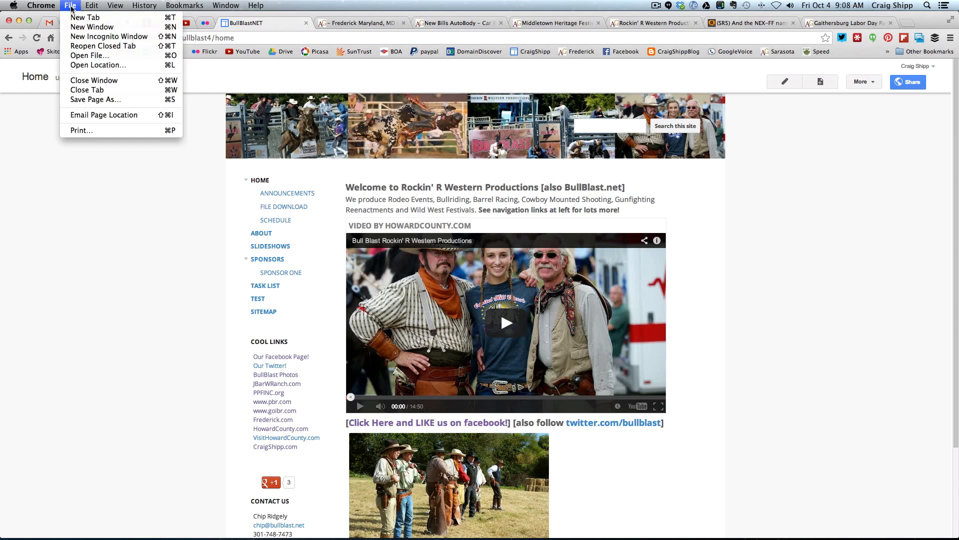
{"action": "left_click", "coordinate": [71, 35]}
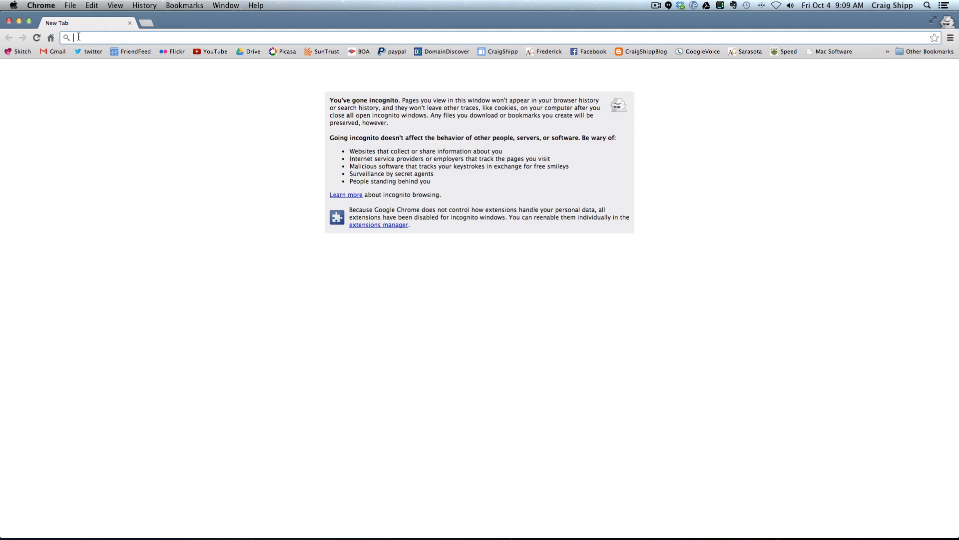
{"action": "key", "text": "super+v"}
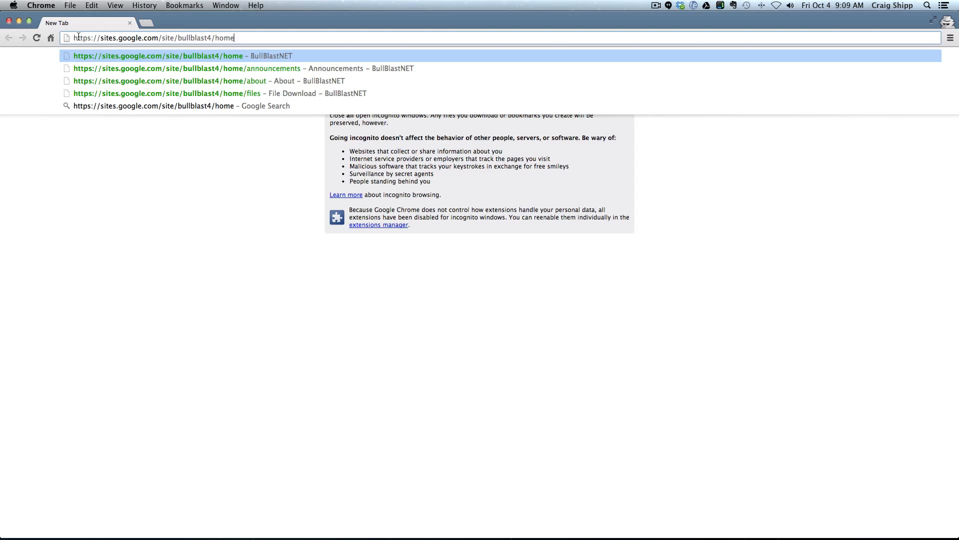
{"action": "key", "text": "Return"}
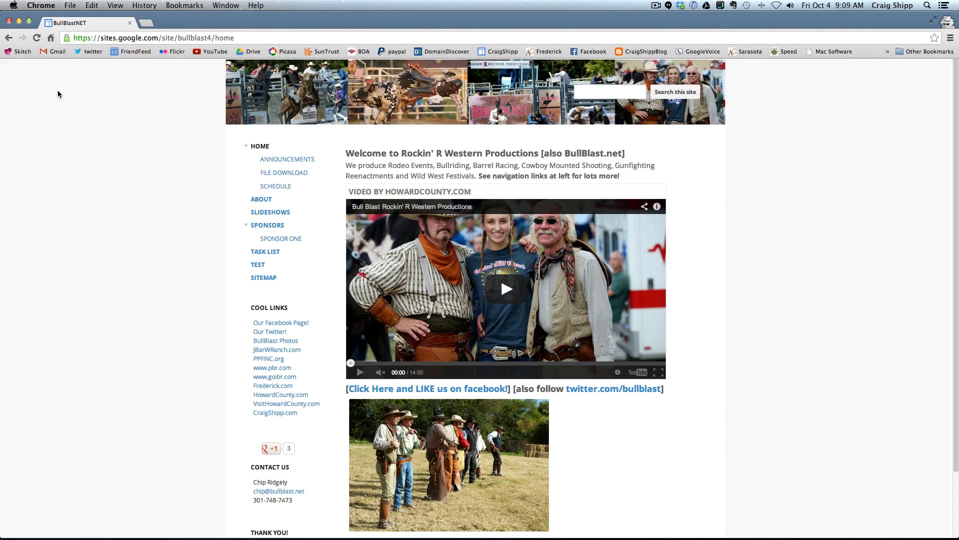
{"action": "left_click", "coordinate": [8, 20]}
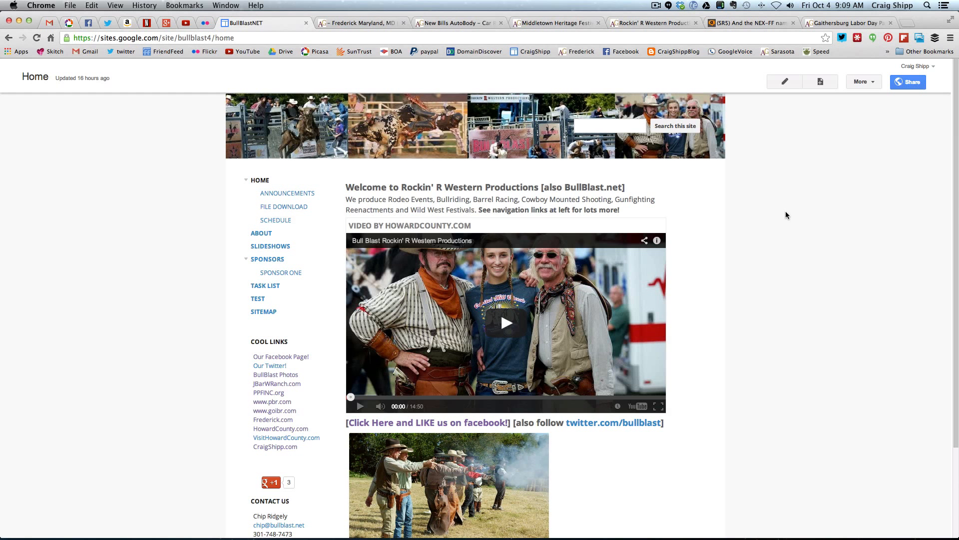
{"action": "left_click", "coordinate": [872, 84]}
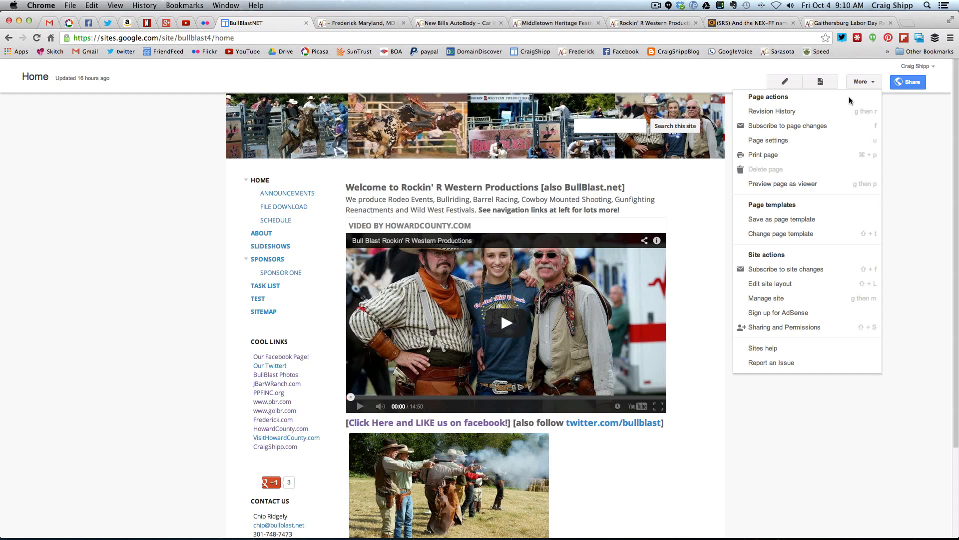
{"action": "left_click", "coordinate": [774, 284]}
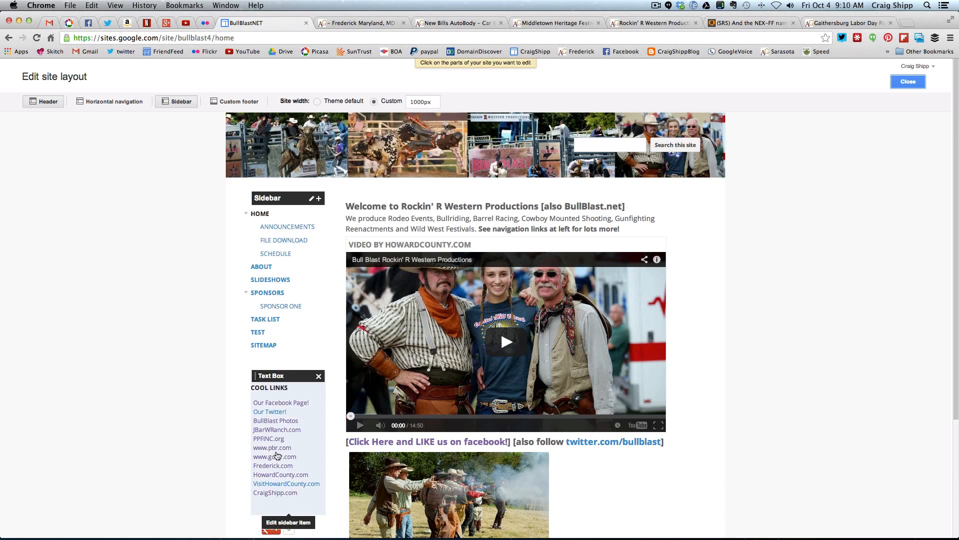
{"action": "scroll", "coordinate": [212, 403], "scroll_direction": "down", "scroll_amount": 5}
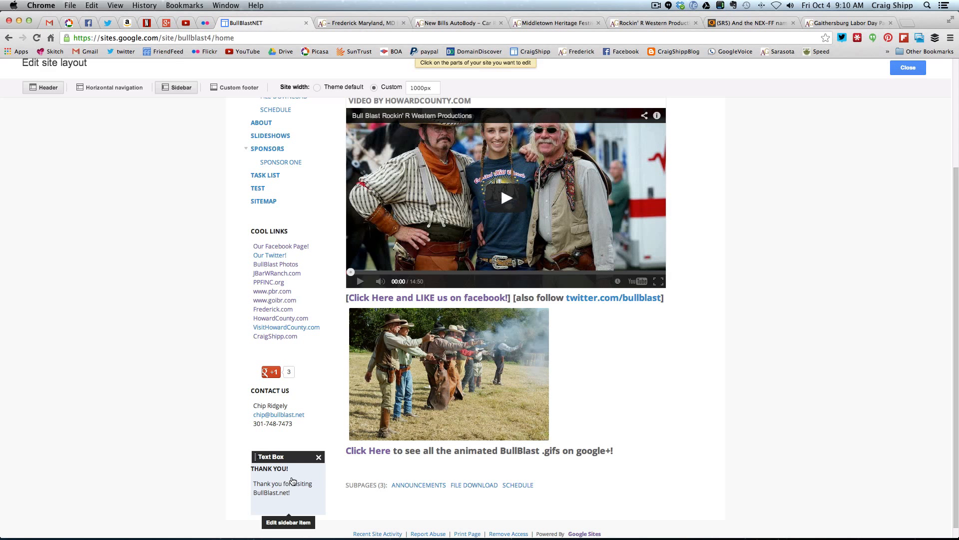
{"action": "left_click", "coordinate": [293, 481]}
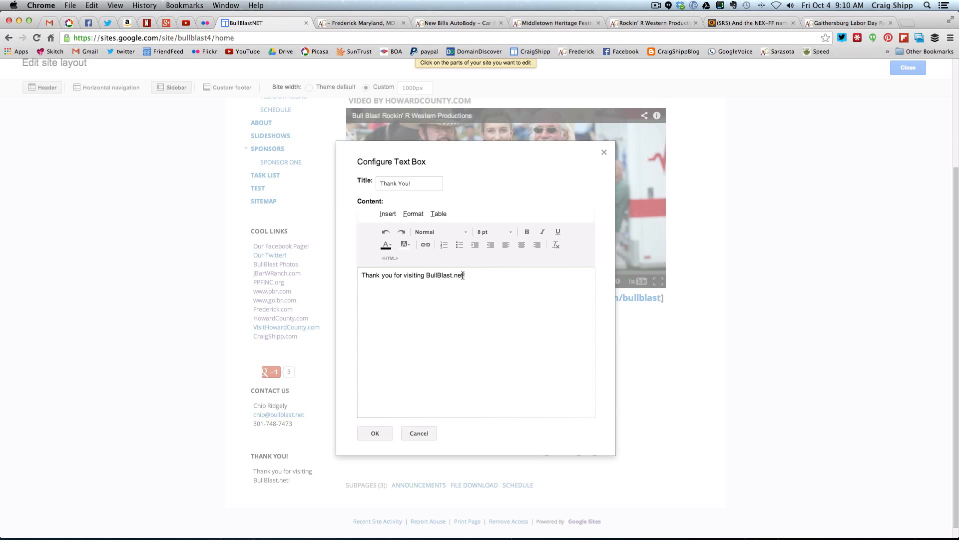
{"action": "left_click_drag", "start_coordinate": [427, 277], "coordinate": [462, 276]}
{"action": "left_click", "coordinate": [426, 244]}
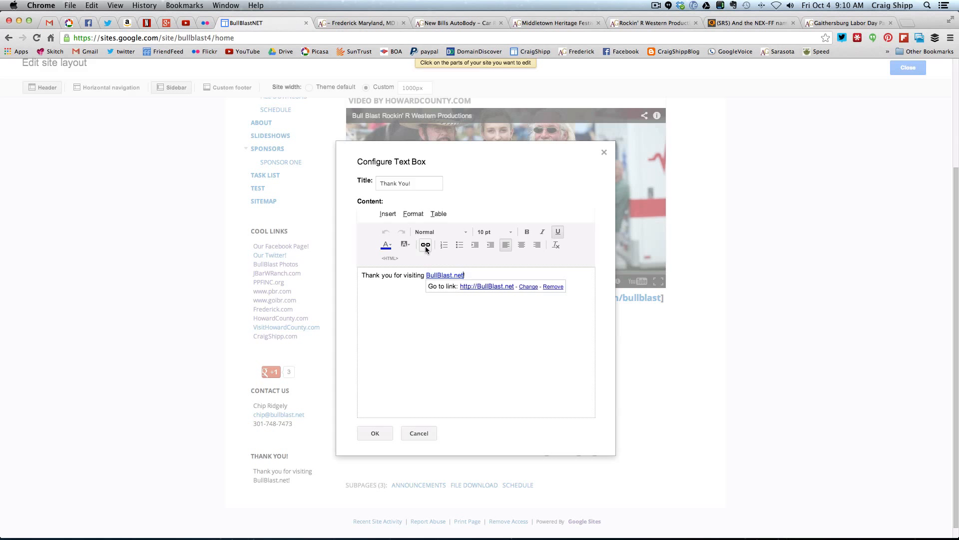
{"action": "left_click", "coordinate": [471, 275]}
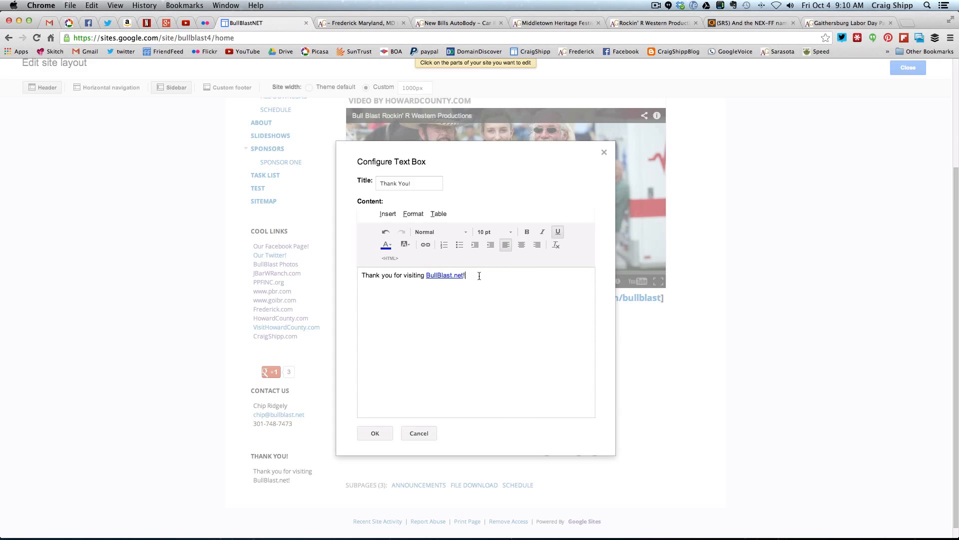
{"action": "left_click", "coordinate": [375, 433]}
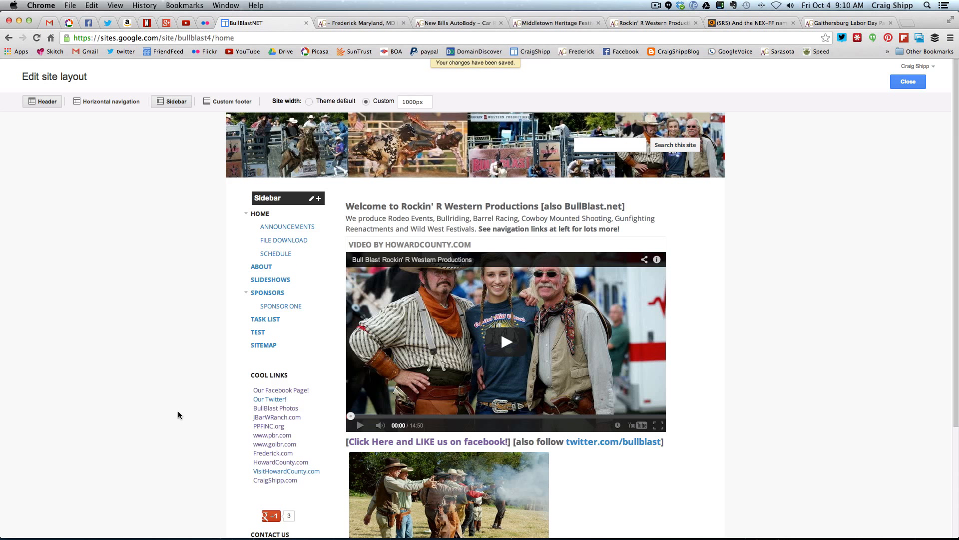
Check the Thank You! text in the sidebar and leave the site layout editor to review the Home page
{"action": "scroll", "coordinate": [178, 415], "scroll_direction": "down", "scroll_amount": 5}
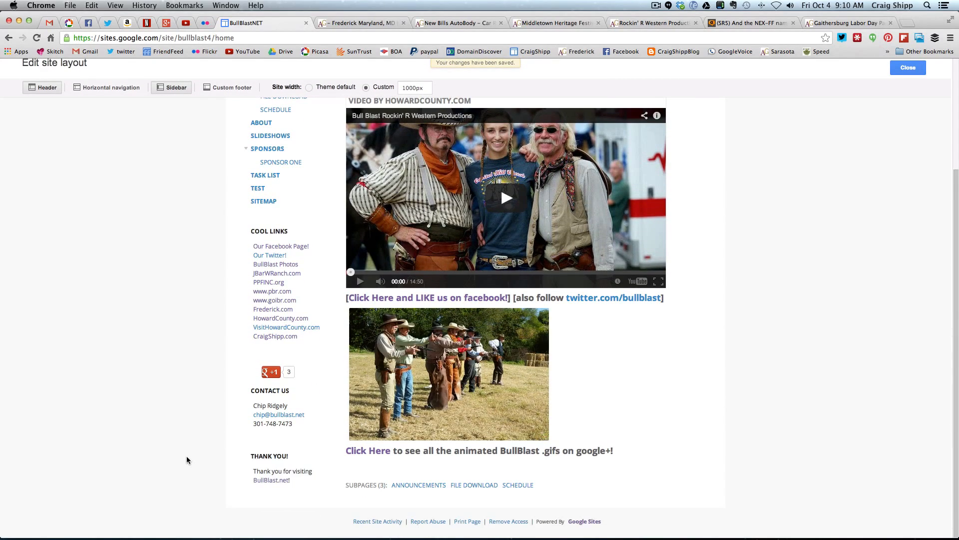
{"action": "scroll", "coordinate": [187, 456], "scroll_direction": "up", "scroll_amount": 5}
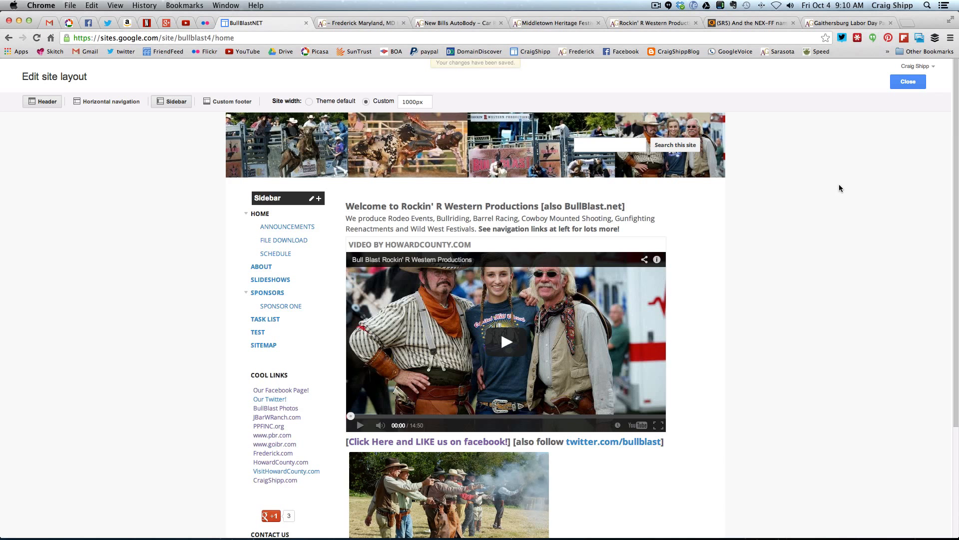
{"action": "left_click", "coordinate": [909, 83]}
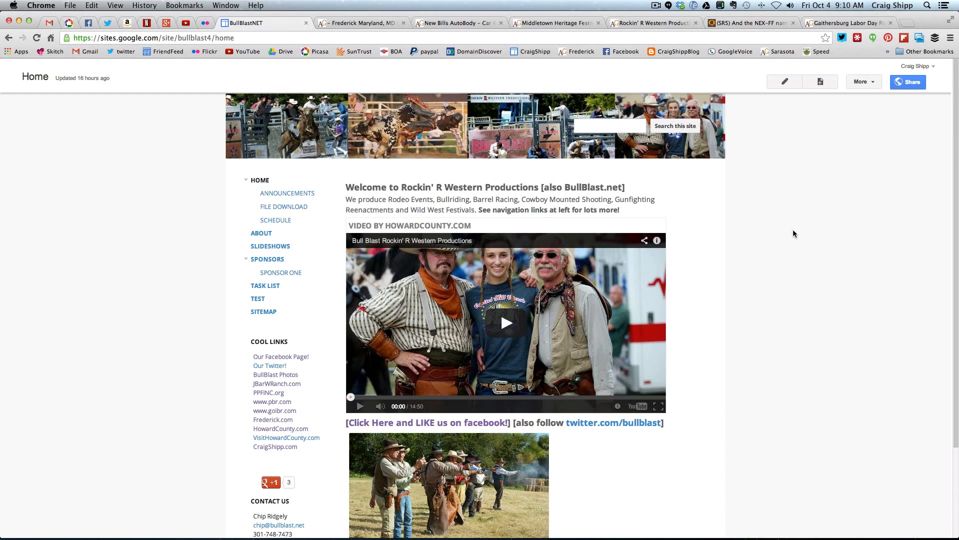
{"action": "scroll", "coordinate": [794, 231], "scroll_direction": "down", "scroll_amount": 3}
{"action": "scroll", "coordinate": [794, 231], "scroll_direction": "up", "scroll_amount": 3}
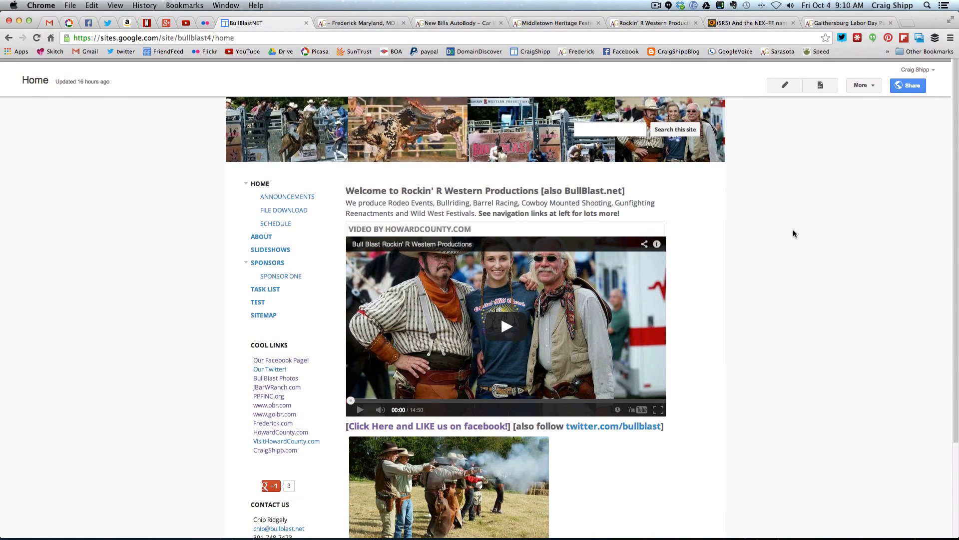
{"action": "scroll", "coordinate": [793, 233], "scroll_direction": "down", "scroll_amount": 2}
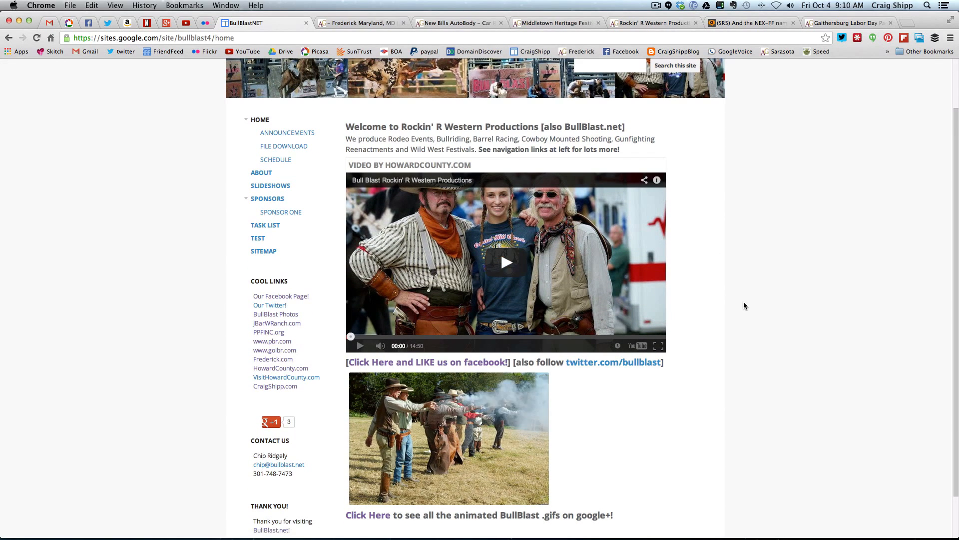
{"action": "scroll", "coordinate": [759, 303], "scroll_direction": "up", "scroll_amount": 2}
Examine the link list in the site layout's Cool Links text box, leaving it unedited, and exit the layout editor
{"action": "left_click", "coordinate": [872, 83]}
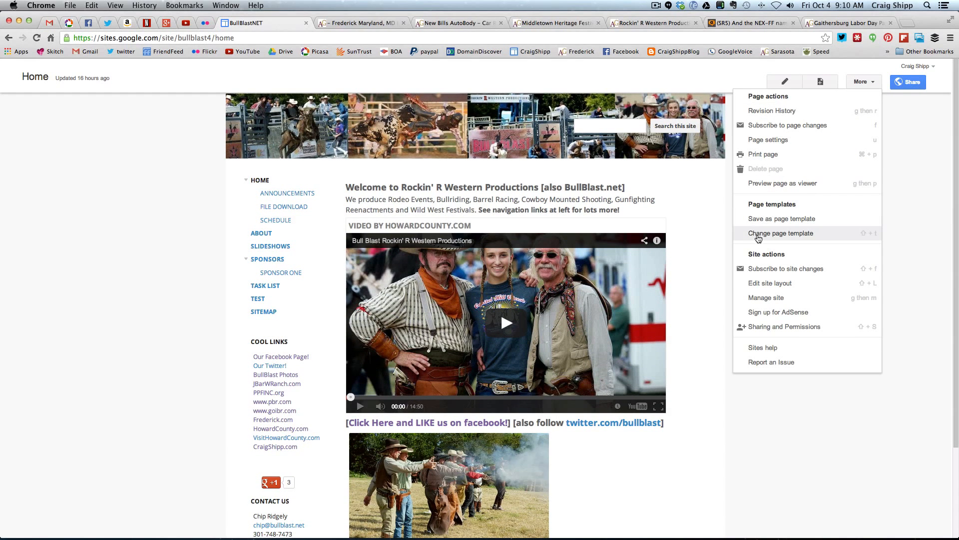
{"action": "left_click", "coordinate": [768, 283]}
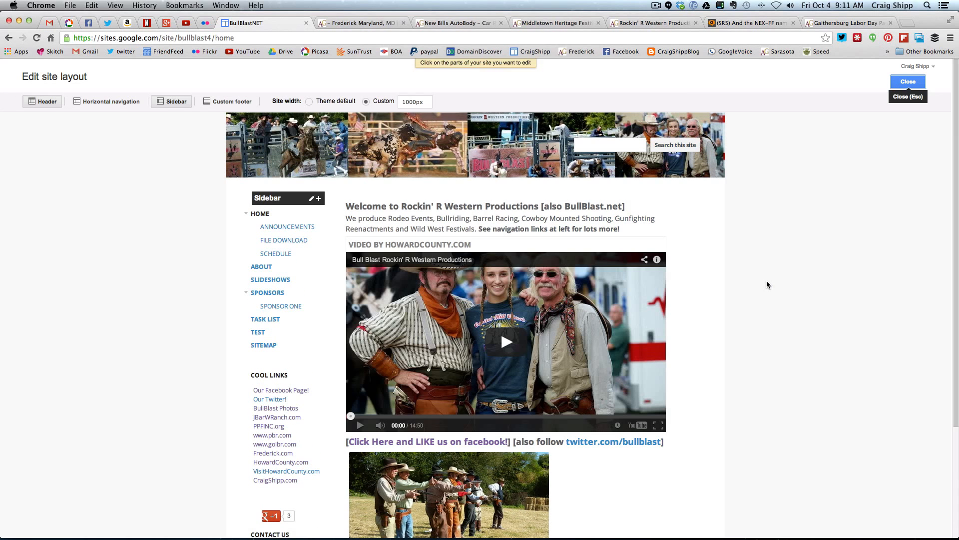
{"action": "scroll", "coordinate": [196, 364], "scroll_direction": "down", "scroll_amount": 3}
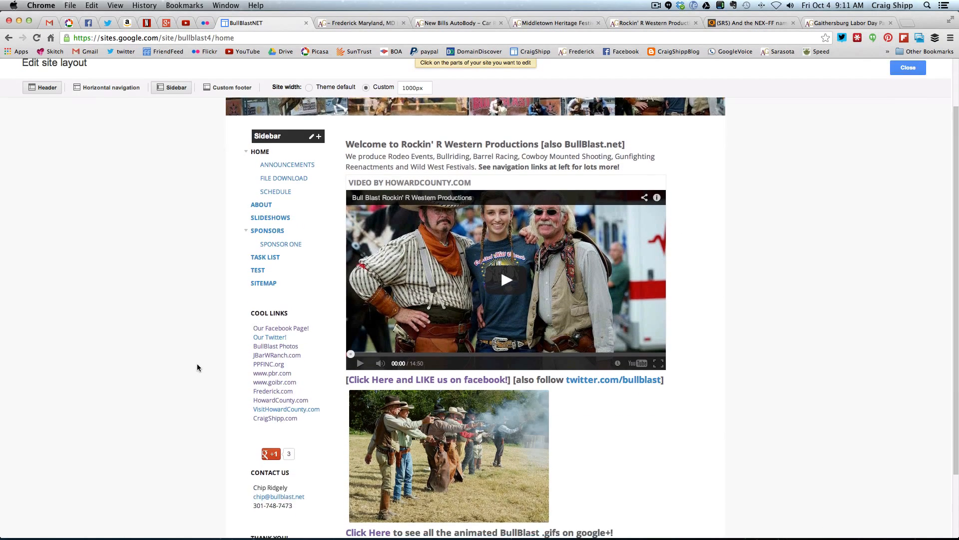
{"action": "scroll", "coordinate": [197, 367], "scroll_direction": "down", "scroll_amount": 1}
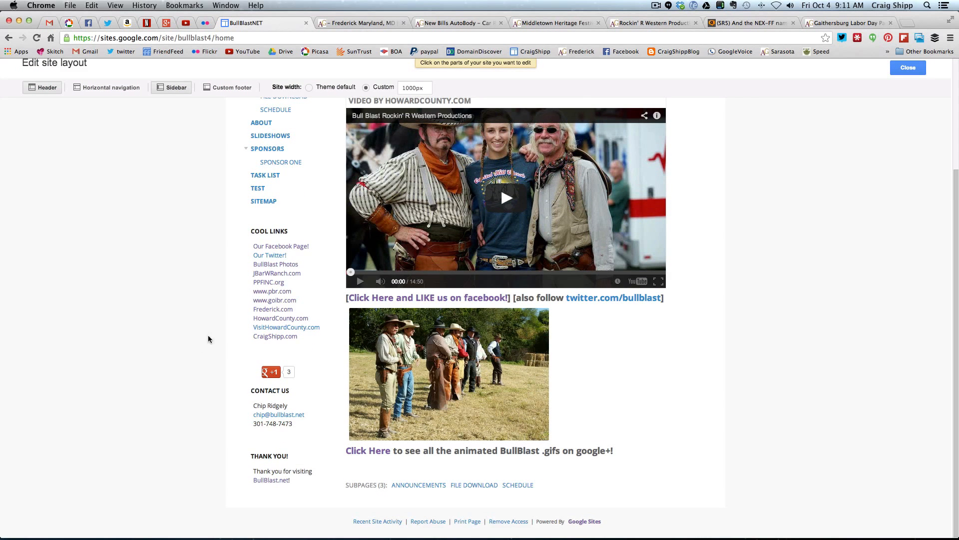
{"action": "left_click", "coordinate": [278, 294]}
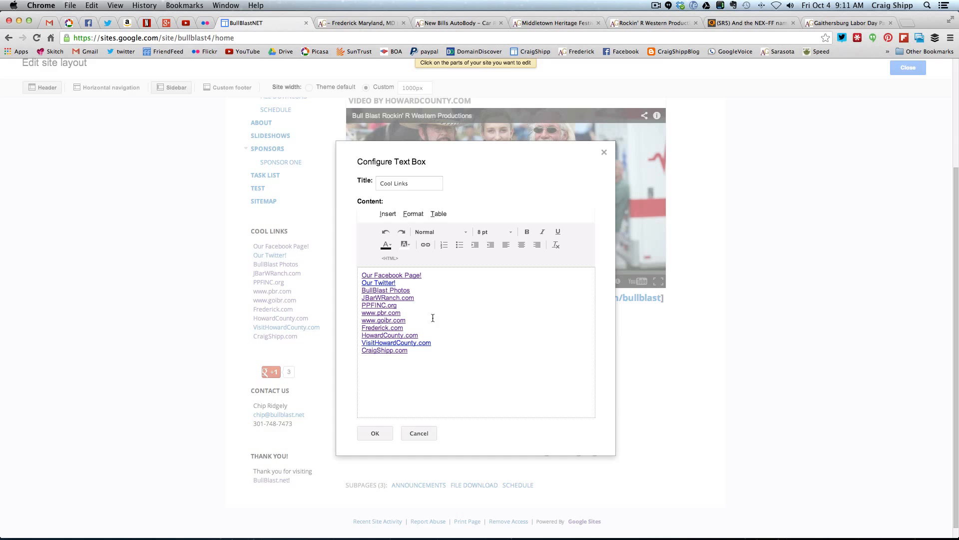
{"action": "left_click", "coordinate": [419, 433]}
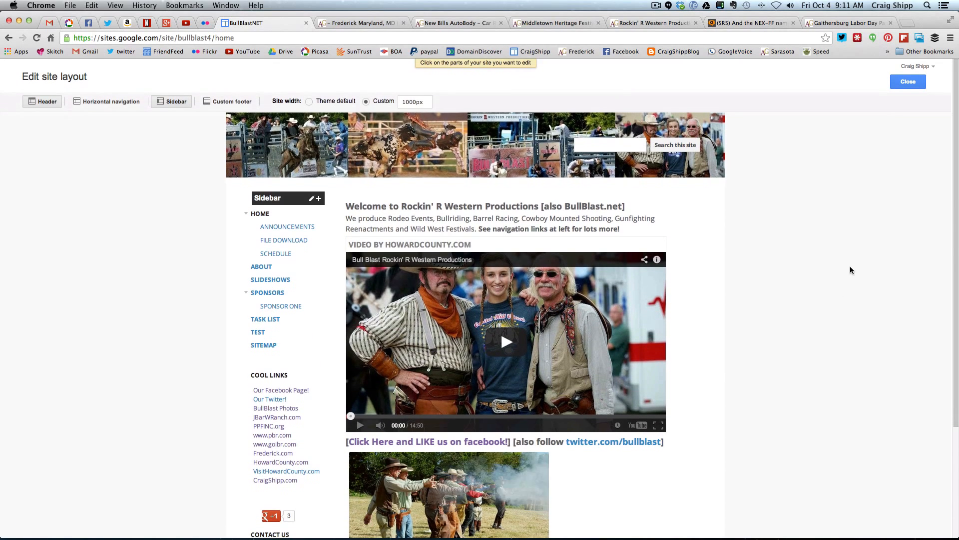
{"action": "left_click", "coordinate": [903, 84]}
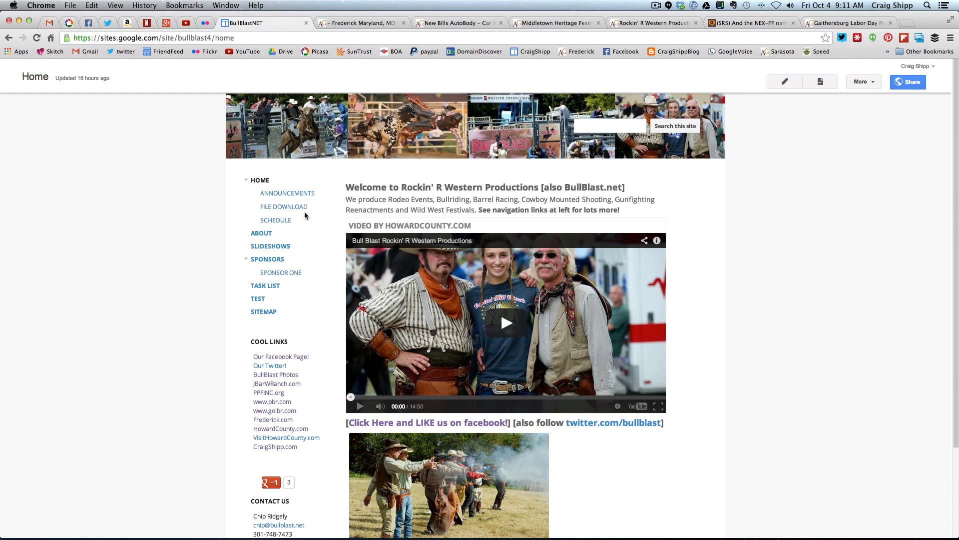
Start a new post on the Announcements page and title it "Demo Post"
{"action": "left_click", "coordinate": [292, 194]}
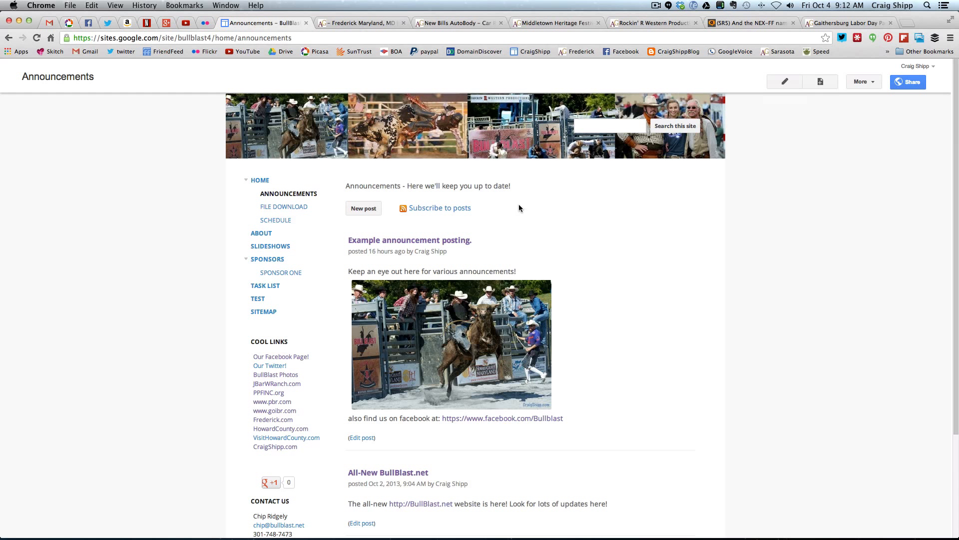
{"action": "left_click", "coordinate": [366, 208]}
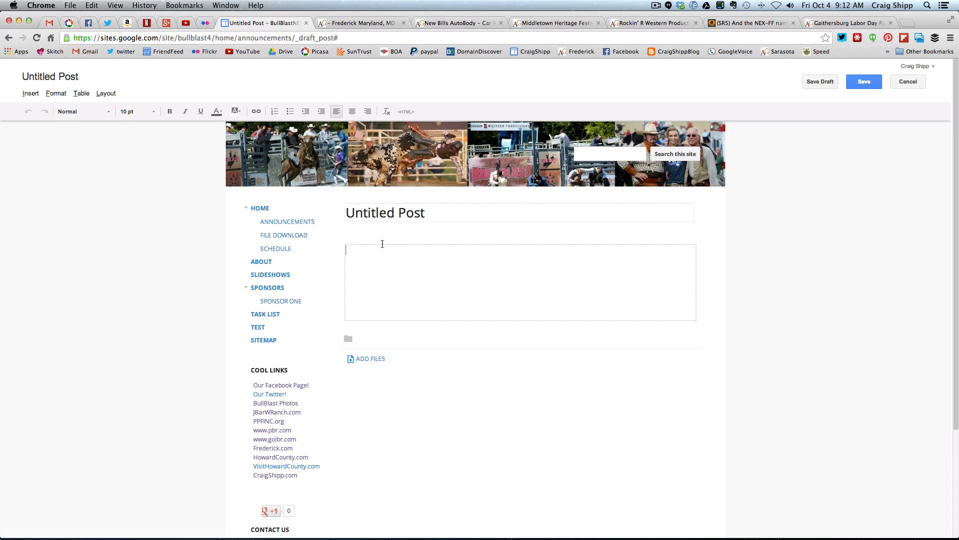
{"action": "mouse_move", "coordinate": [348, 213]}
{"action": "left_mouse_down"}
{"action": "mouse_move", "coordinate": [433, 214]}
{"action": "mouse_move", "coordinate": [346, 211]}
{"action": "left_mouse_up"}
{"action": "type", "text": "Demo"}
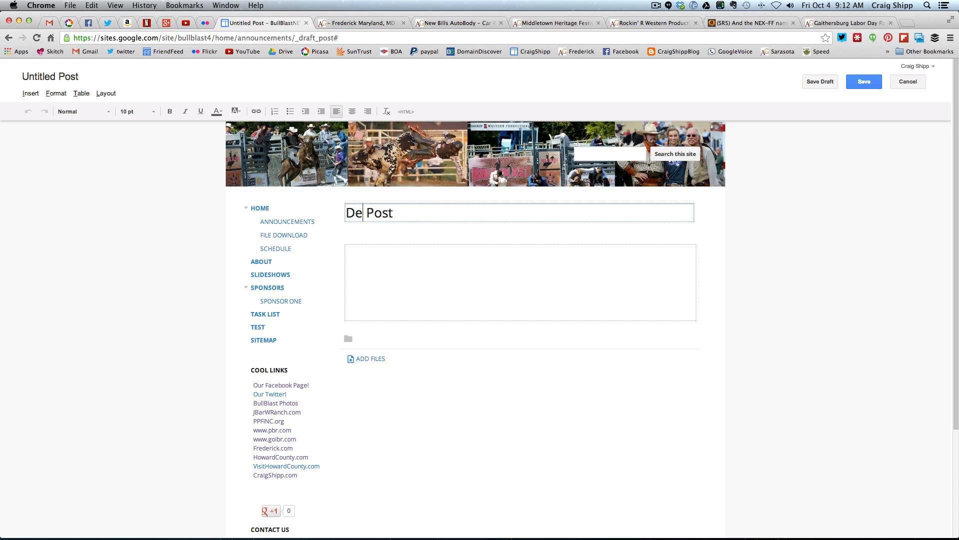
Enter "Testing an announcement." as the post's body text and save the post
{"action": "left_click", "coordinate": [400, 263]}
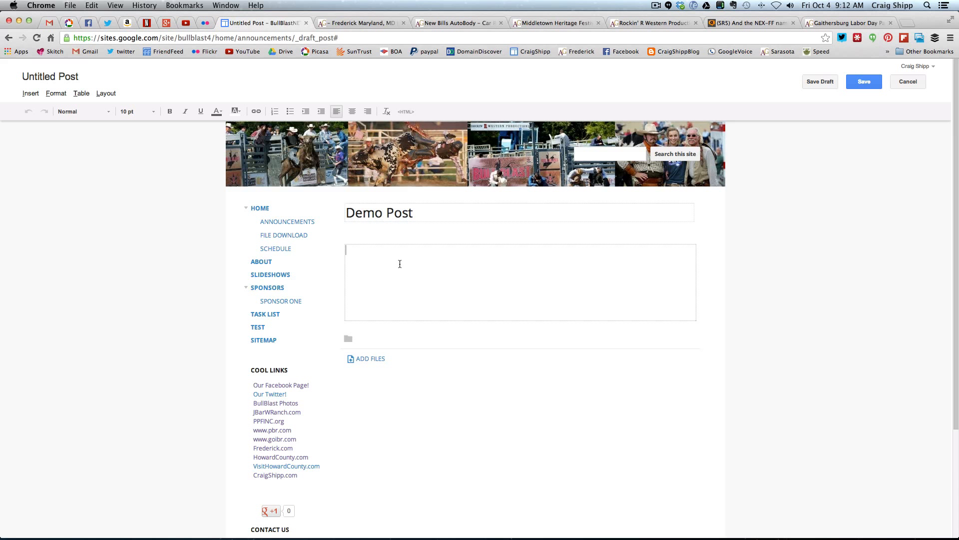
{"action": "type", "text": "Testing an announcement."}
{"action": "left_click", "coordinate": [31, 94]}
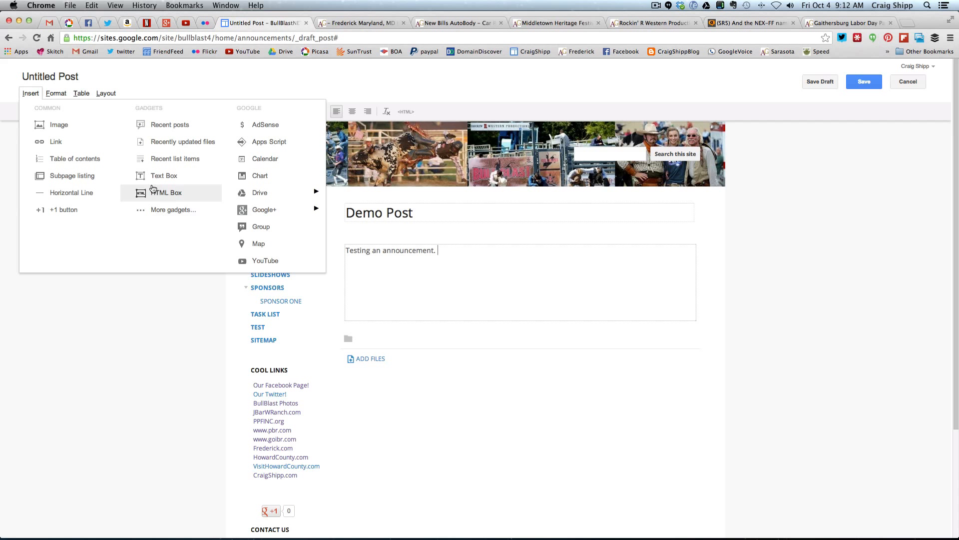
{"action": "left_click", "coordinate": [447, 253]}
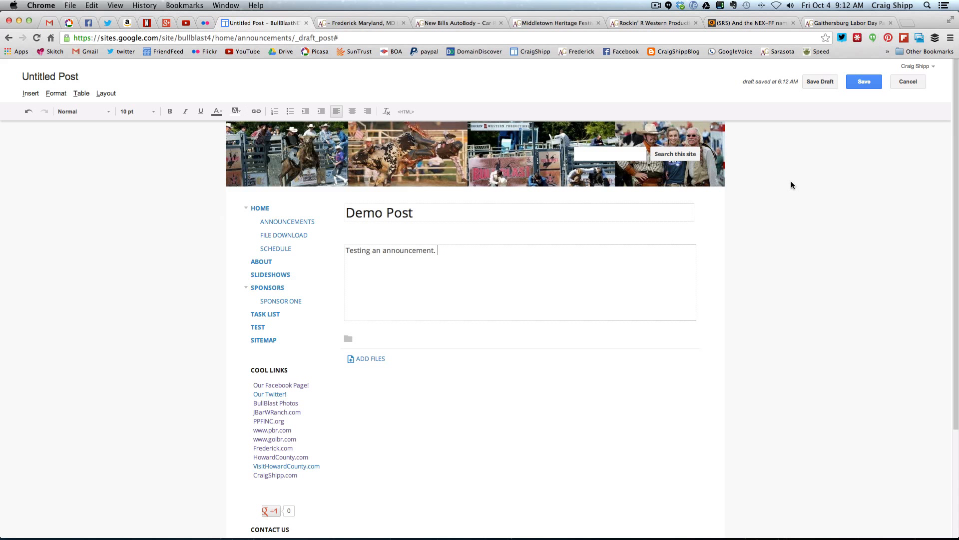
{"action": "left_click", "coordinate": [865, 83]}
{"action": "left_click", "coordinate": [861, 82]}
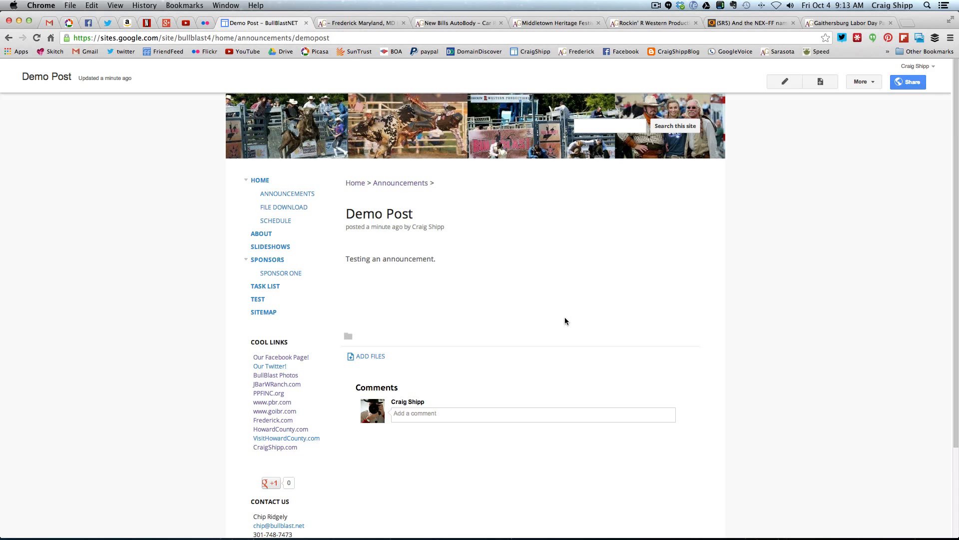
From the Home page, check the Announcements list, reopen the Demo Post there and examine its web address
{"action": "left_click", "coordinate": [262, 181]}
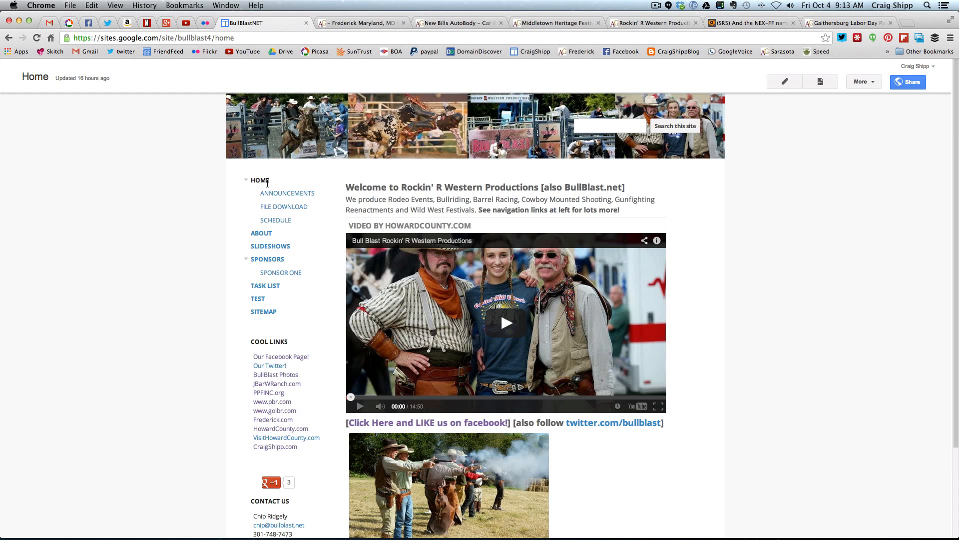
{"action": "left_click", "coordinate": [280, 193]}
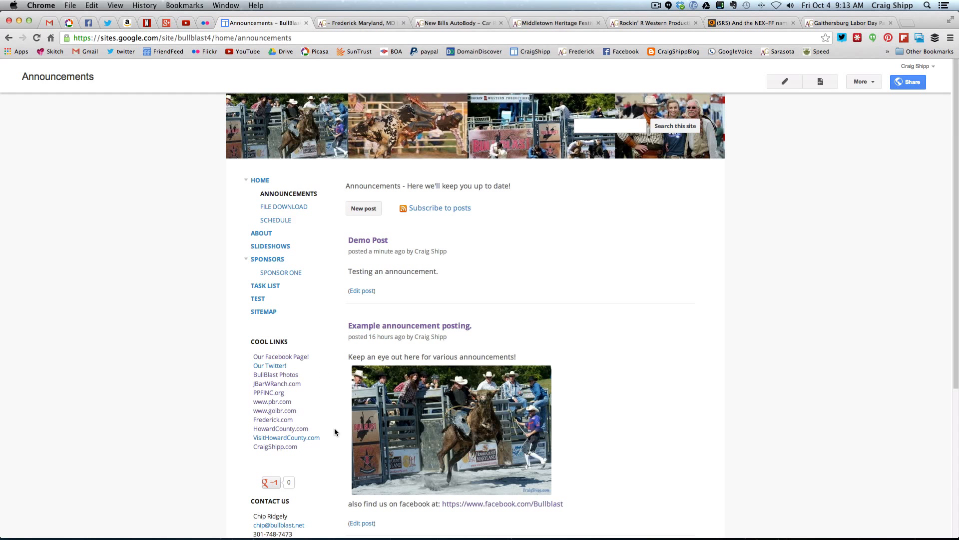
{"action": "left_click", "coordinate": [374, 241]}
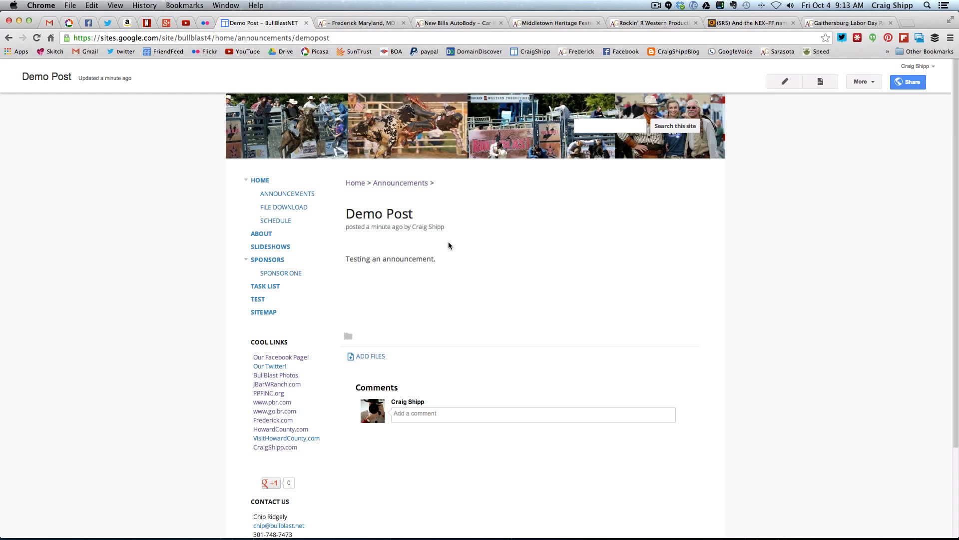
{"action": "left_click", "coordinate": [334, 37]}
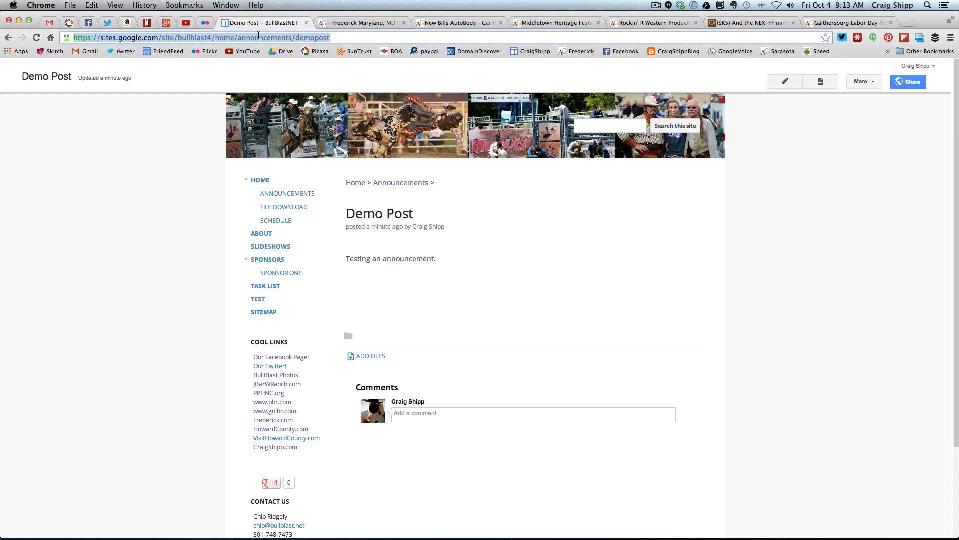
{"action": "left_click", "coordinate": [172, 197]}
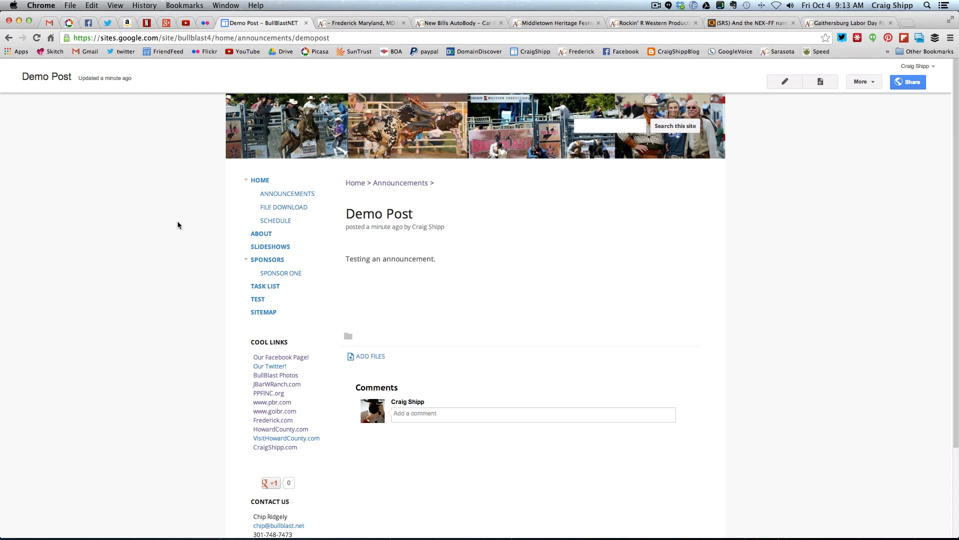
Start a new item on the Task List page with the submitter's first name and the description "Make demo video"
{"action": "left_click", "coordinate": [266, 287]}
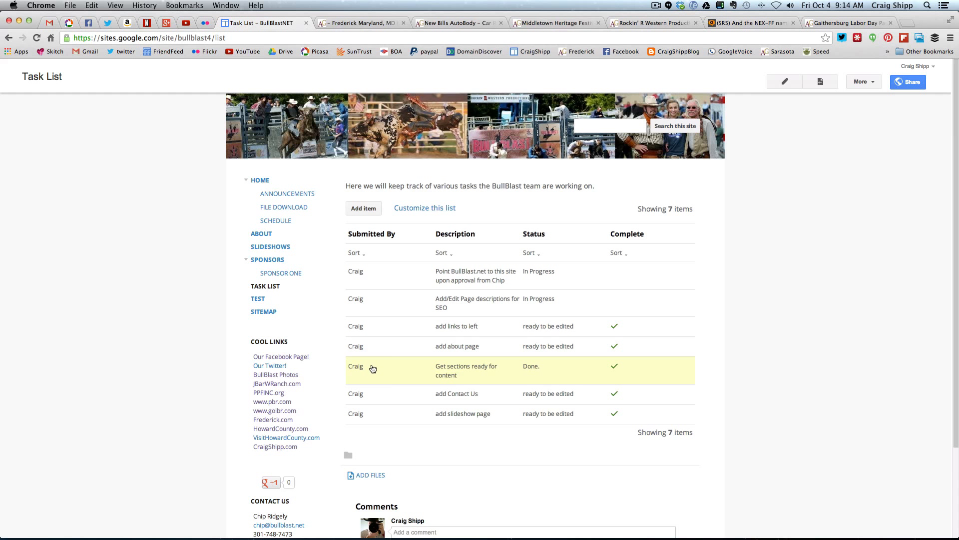
{"action": "left_click", "coordinate": [360, 209]}
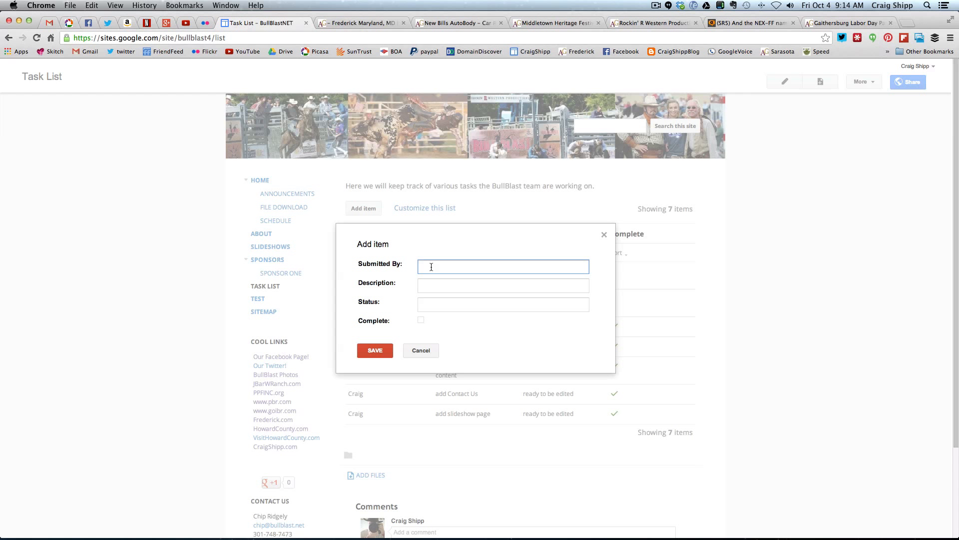
{"action": "type", "text": "Craig"}
{"action": "left_click", "coordinate": [438, 286]}
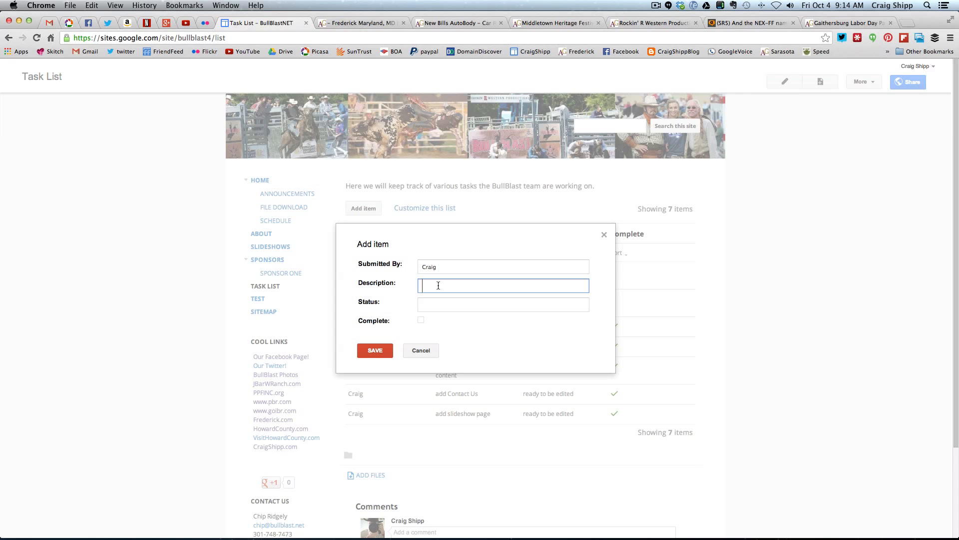
{"action": "type", "text": "Make demo video"}
Set the new task's status to "In Progress", leave it not complete, and save the item
{"action": "left_click", "coordinate": [433, 305]}
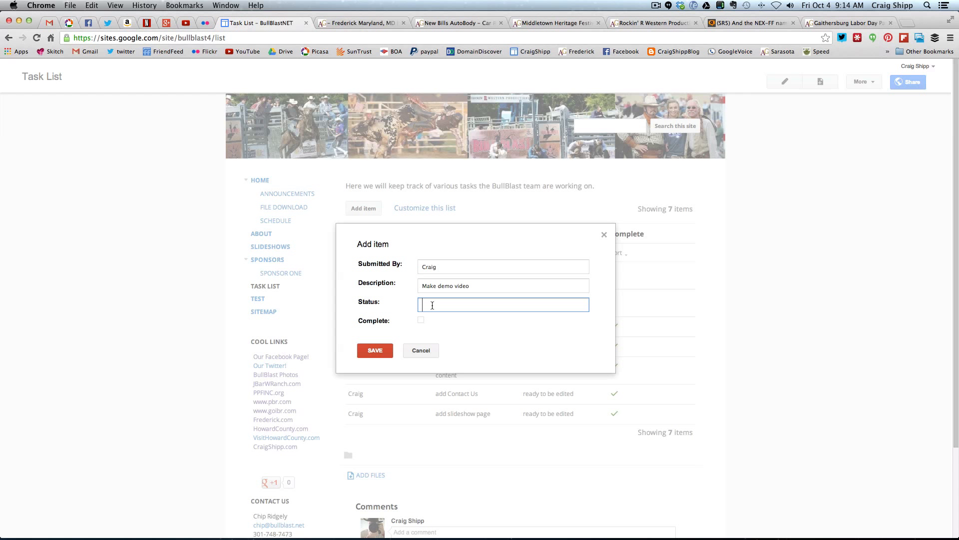
{"action": "type", "text": "In Progress"}
{"action": "left_click", "coordinate": [376, 352]}
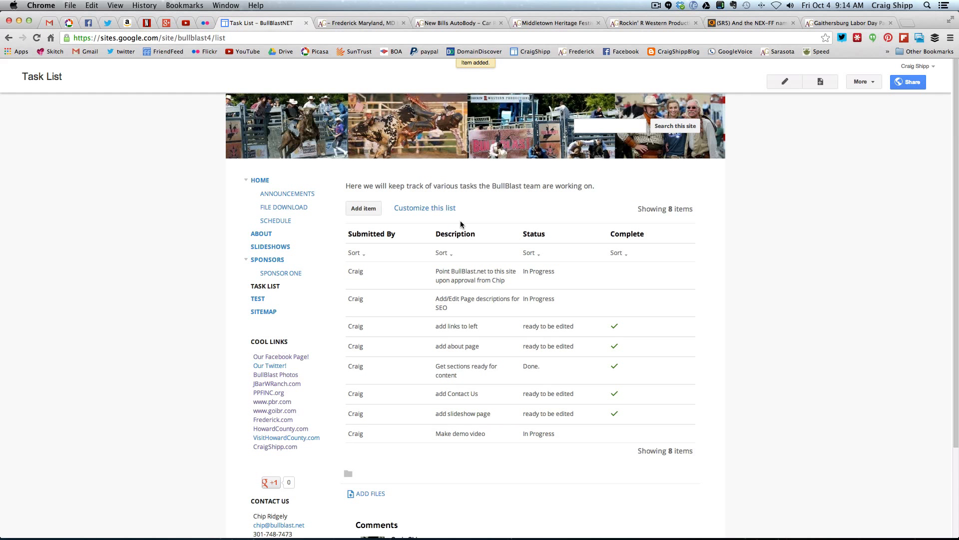
Review the site's Home, Slideshows and About pages in turn
{"action": "left_click", "coordinate": [260, 183]}
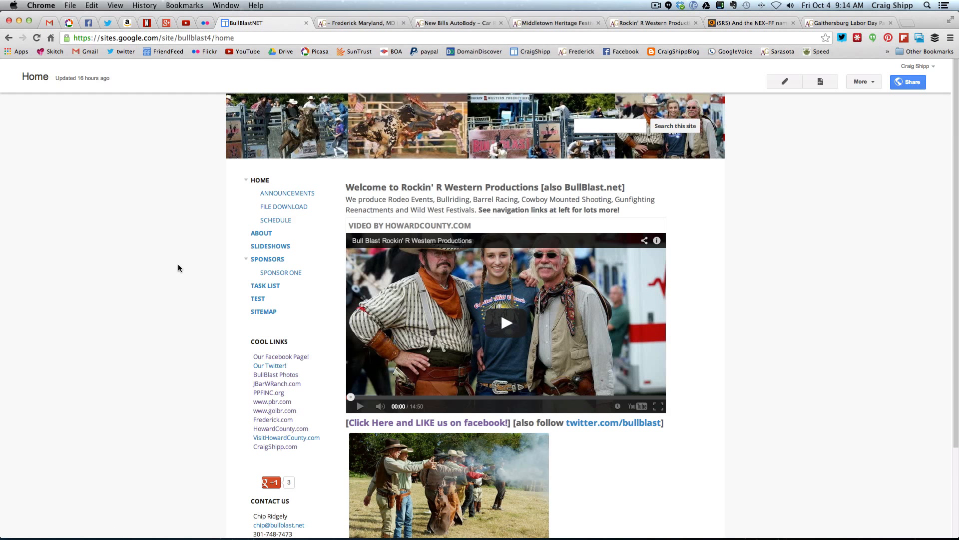
{"action": "left_click", "coordinate": [273, 246]}
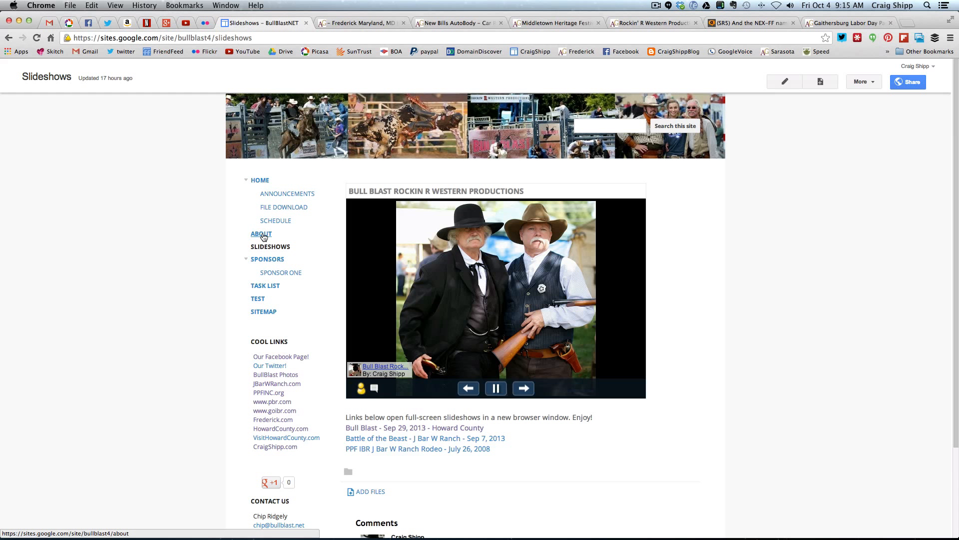
{"action": "left_click", "coordinate": [263, 234]}
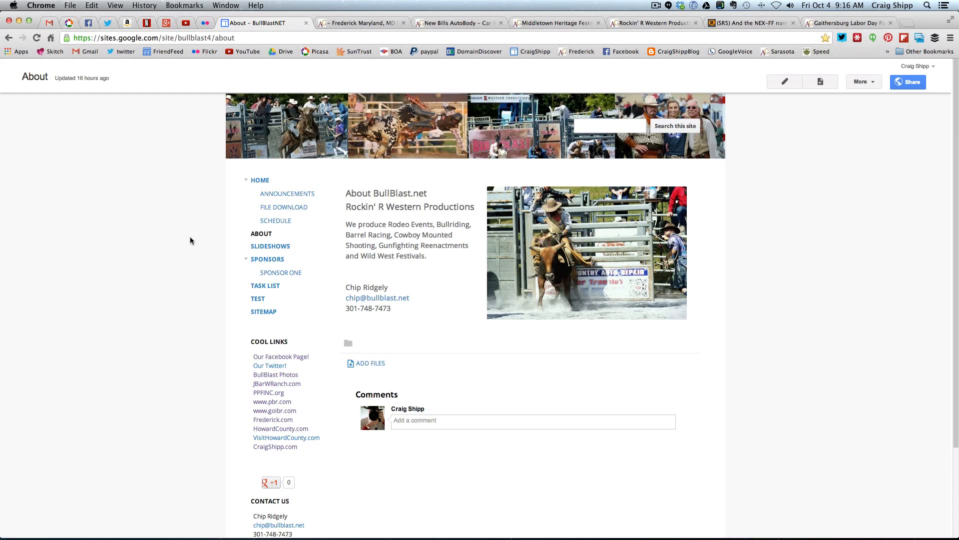
{"action": "left_click", "coordinate": [656, 5]}
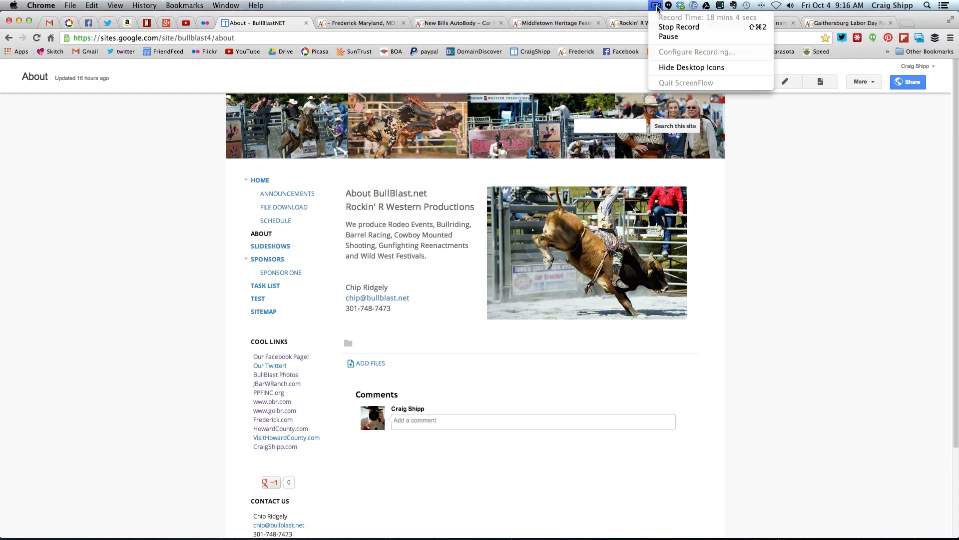